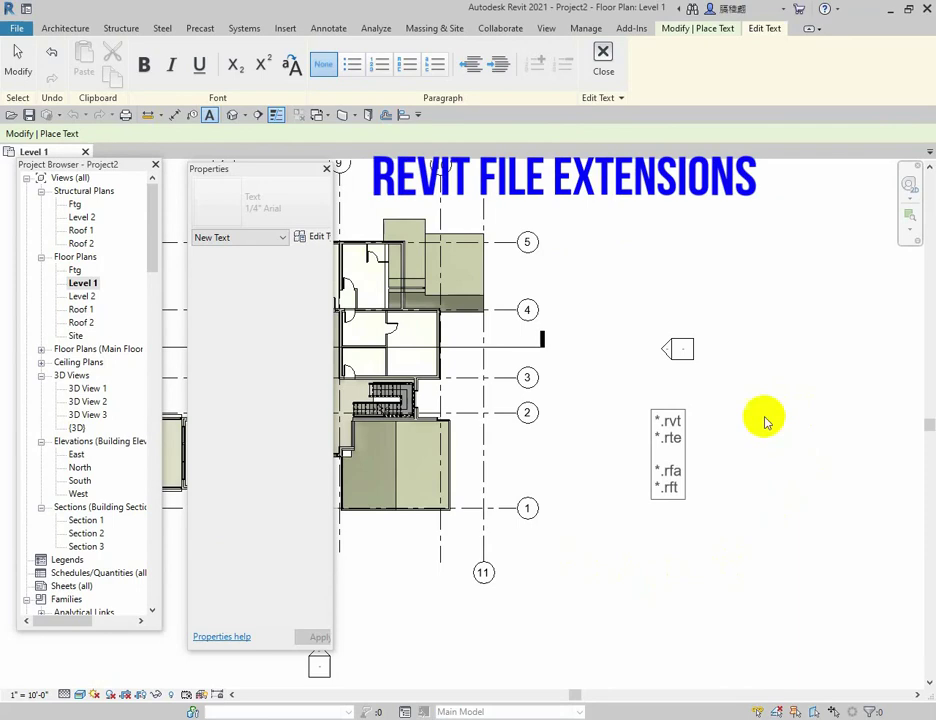
- Finish the text note listing the *.rvt, *.rte, *.rfa and *.rft extensions and leave the Text command
scroll(723, 432, "up", 3)
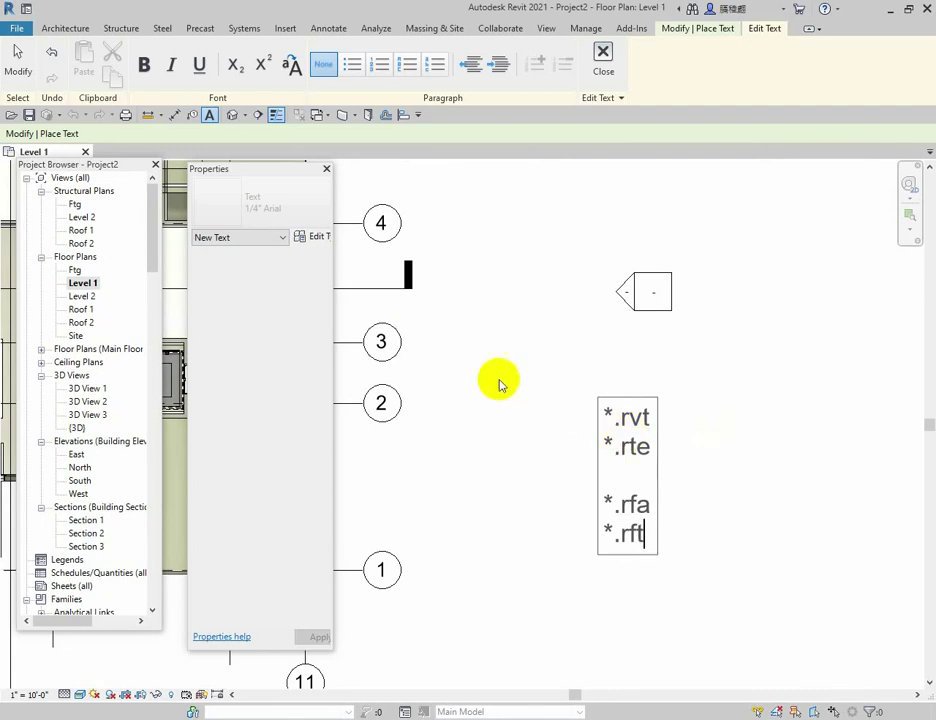
scroll(516, 392, "down", 2)
scroll(510, 400, "down", 1)
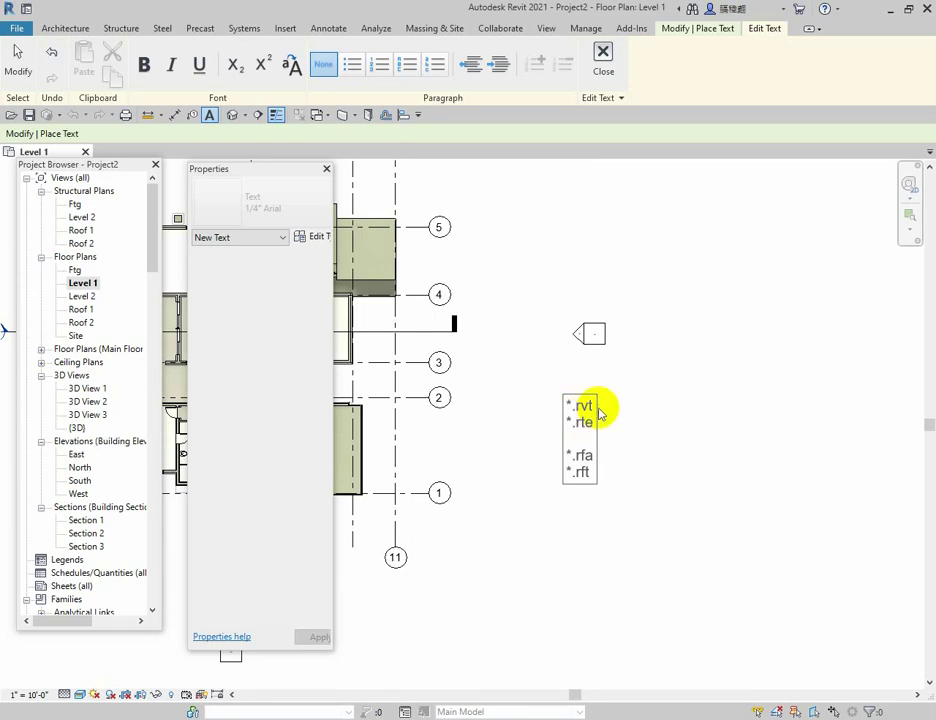
left_click(66, 28)
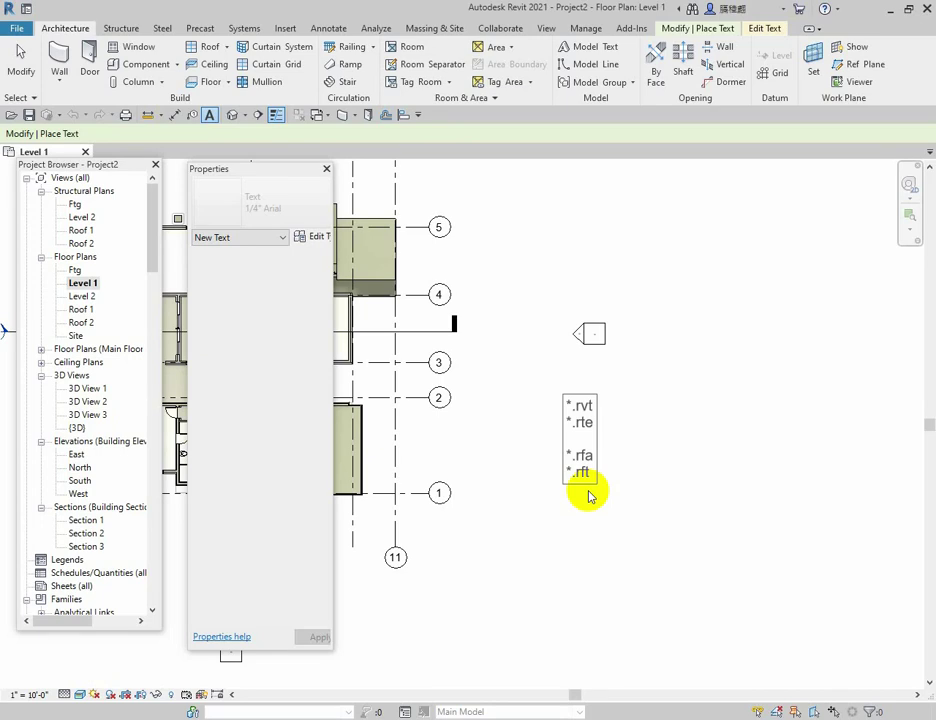
scroll(565, 495, "up", 3)
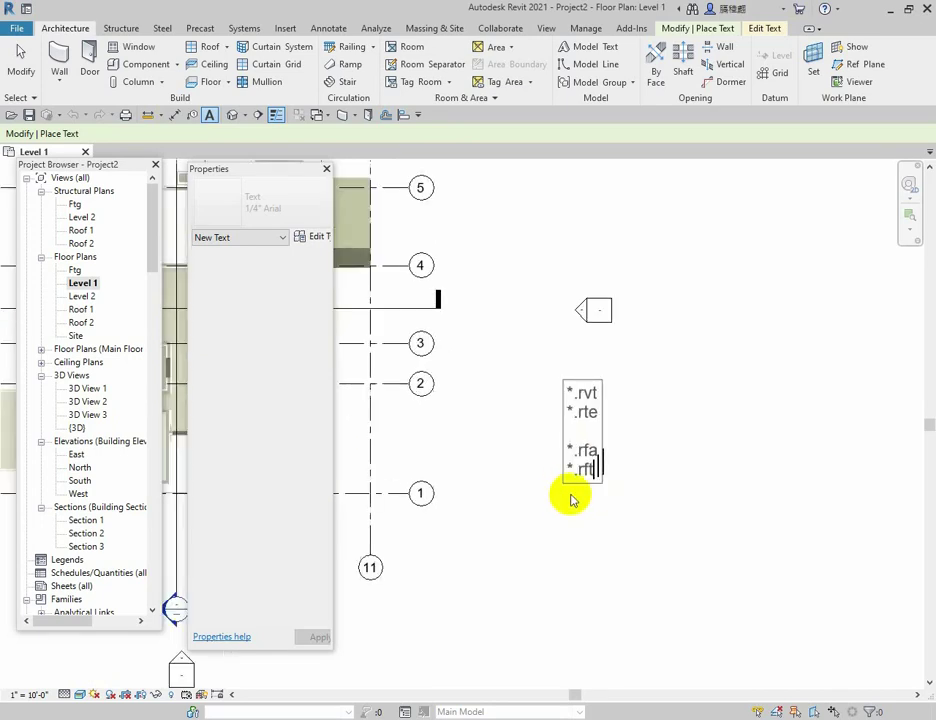
left_click(685, 560)
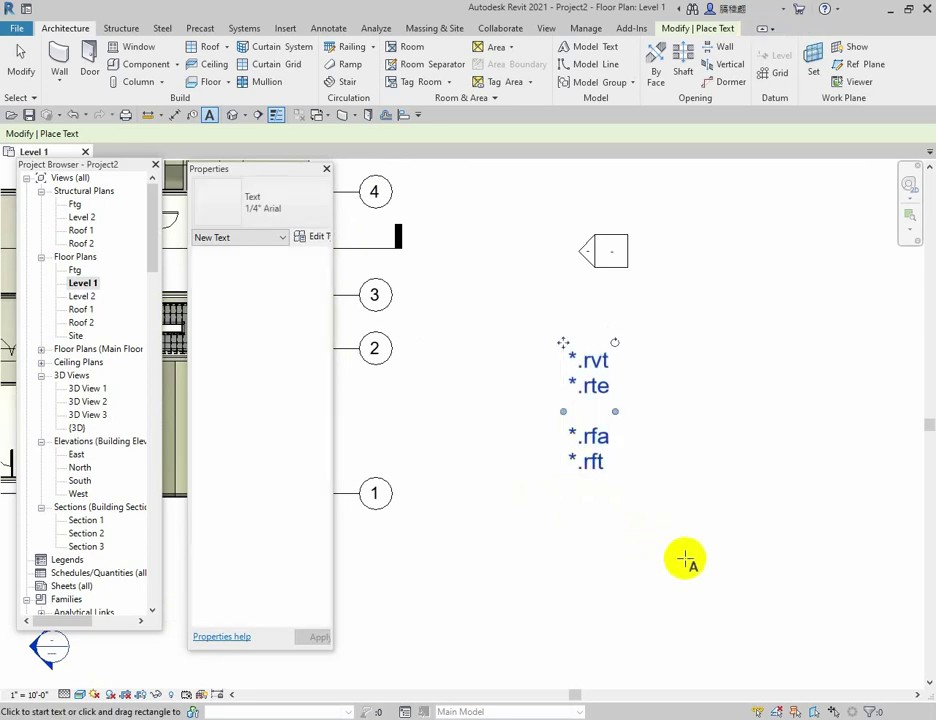
left_click(20, 68)
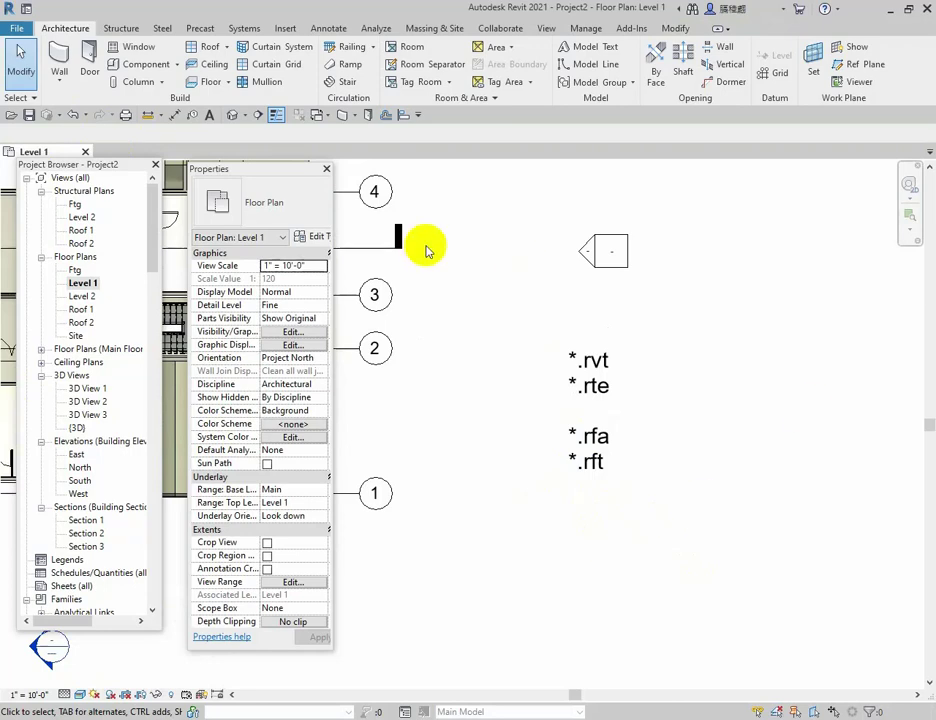
- Reposition the floating Properties palette and Project Browser over the floor plan
left_click_drag(255, 171, 307, 177)
left_click_drag(115, 177, 130, 219)
left_click_drag(303, 173, 288, 206)
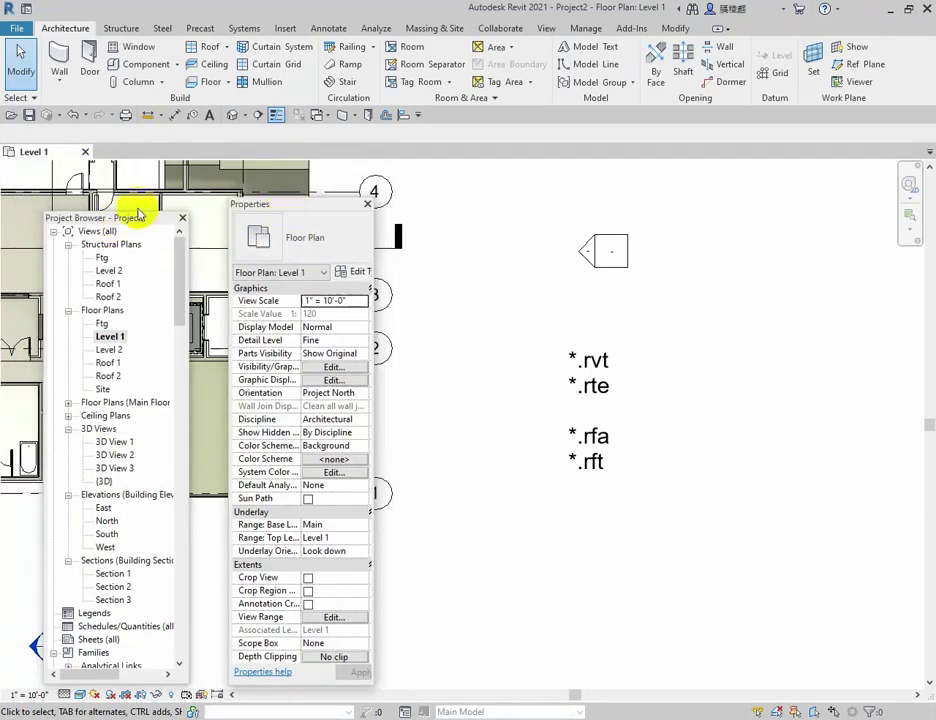
left_click_drag(119, 215, 109, 175)
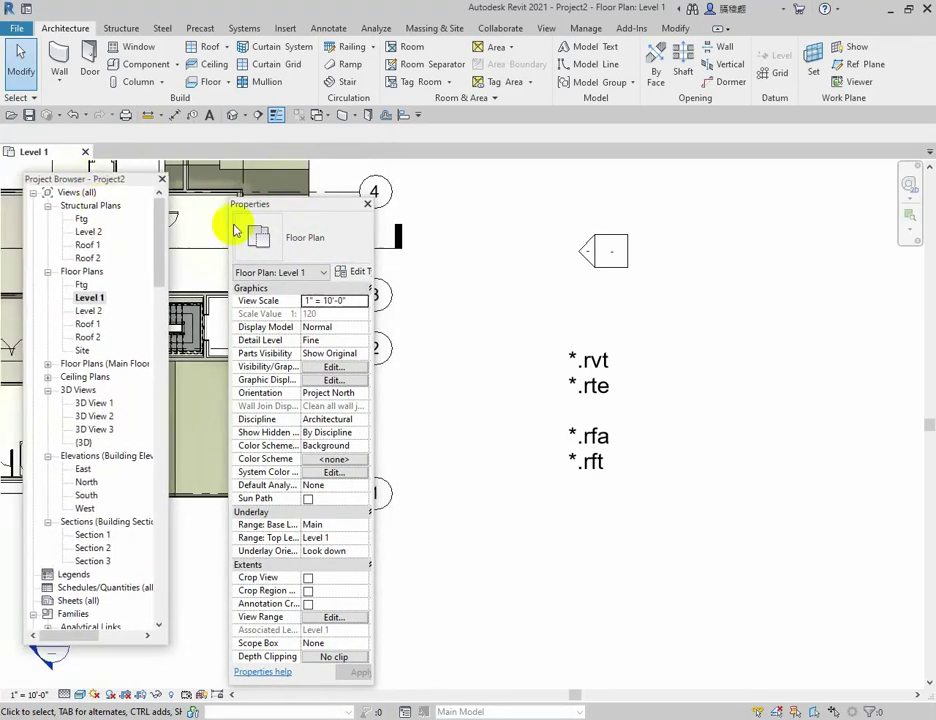
left_click_drag(284, 209, 261, 195)
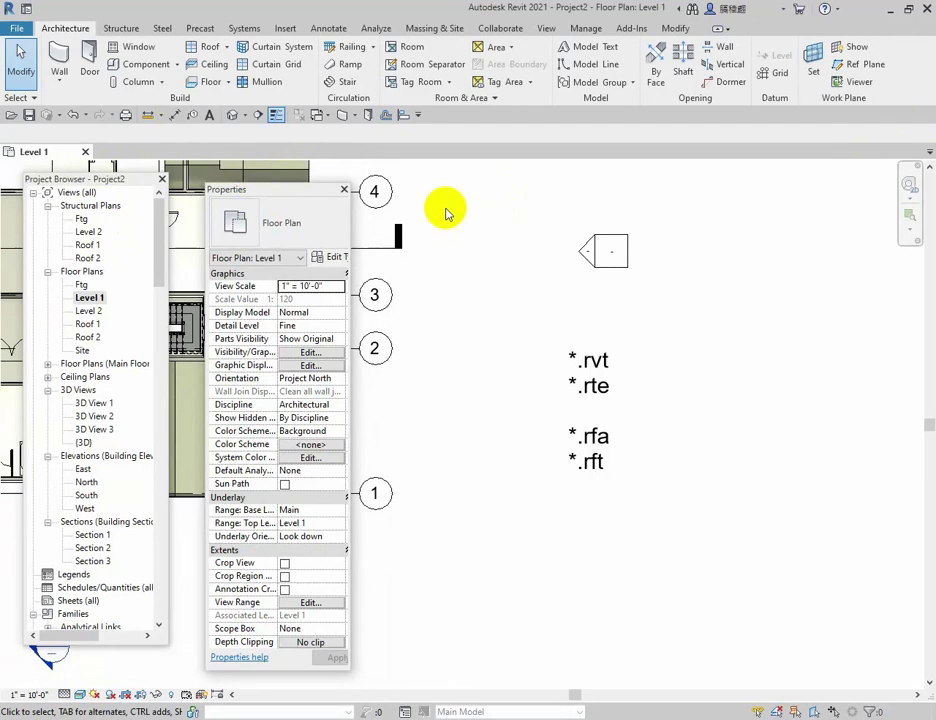
- Close the Properties palette, turn its display back on and place it close to the Project Browser
left_click(344, 189)
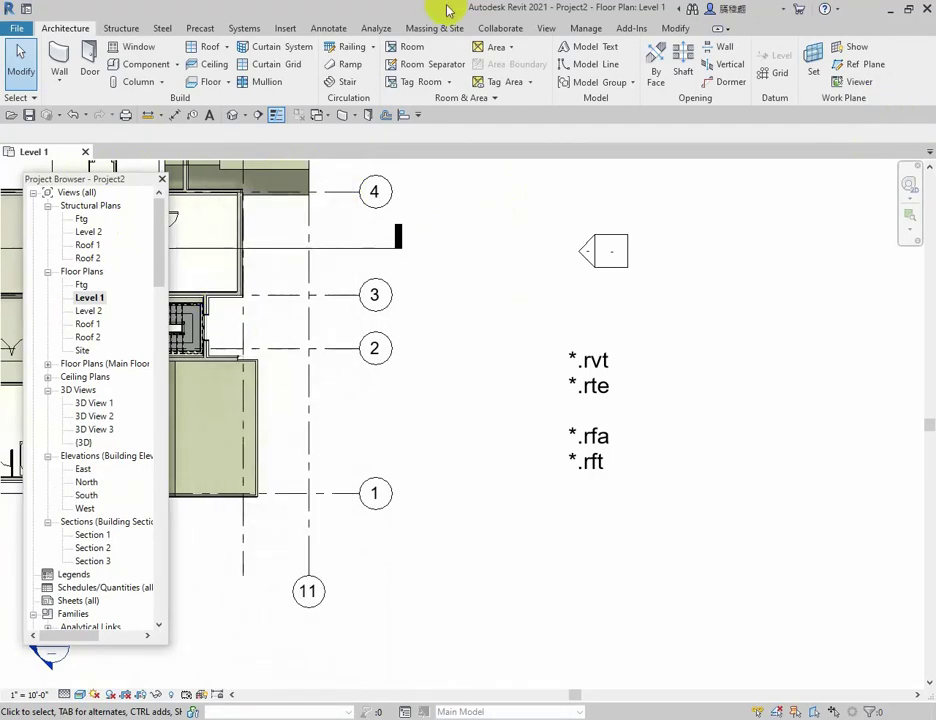
left_click(548, 30)
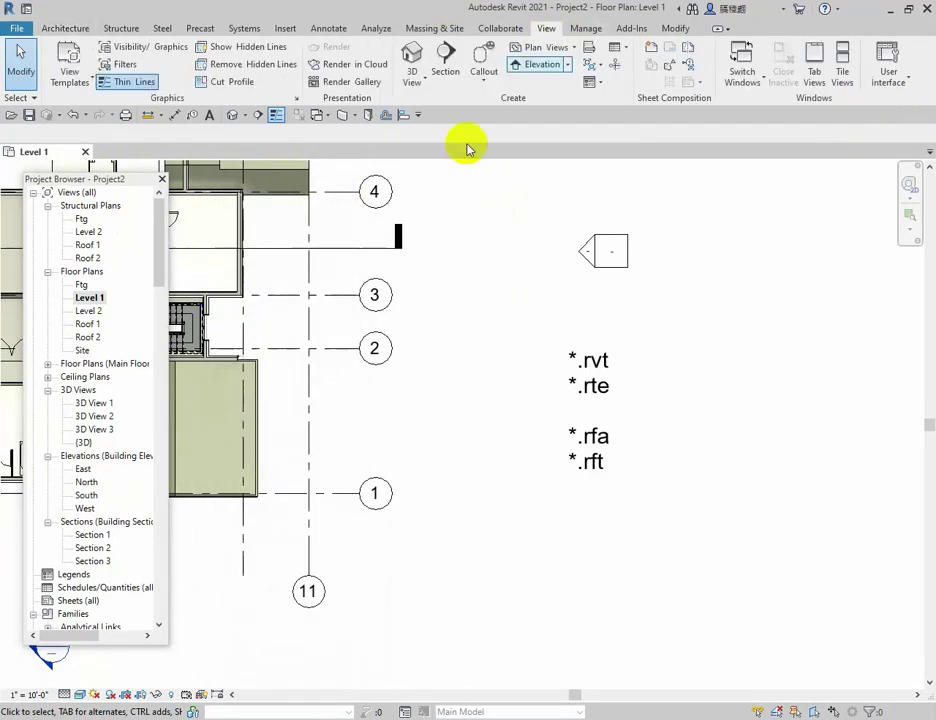
left_click(910, 78)
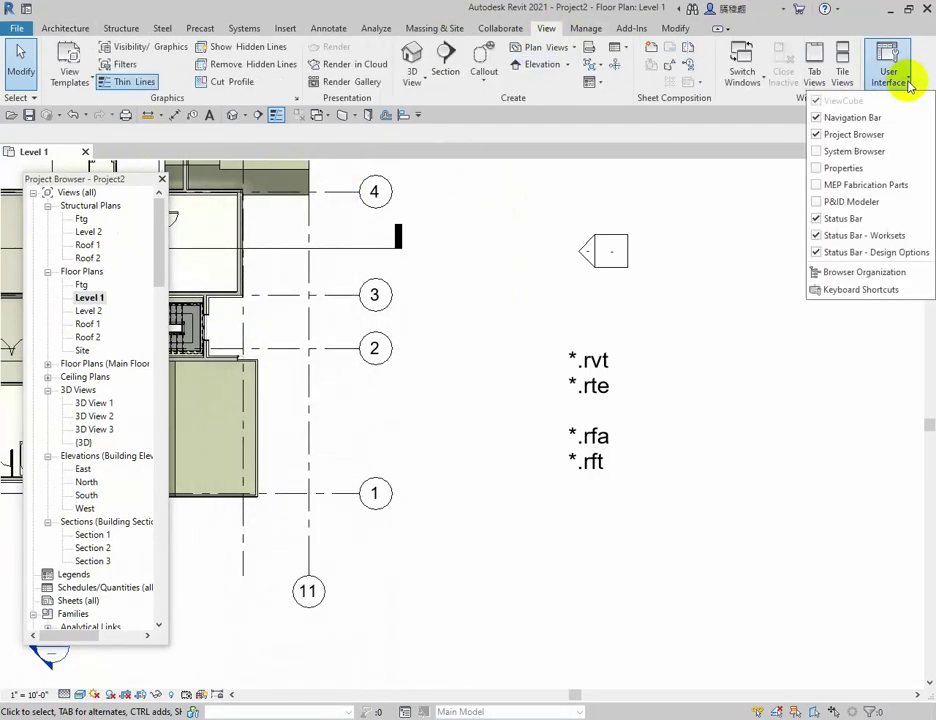
left_click(860, 168)
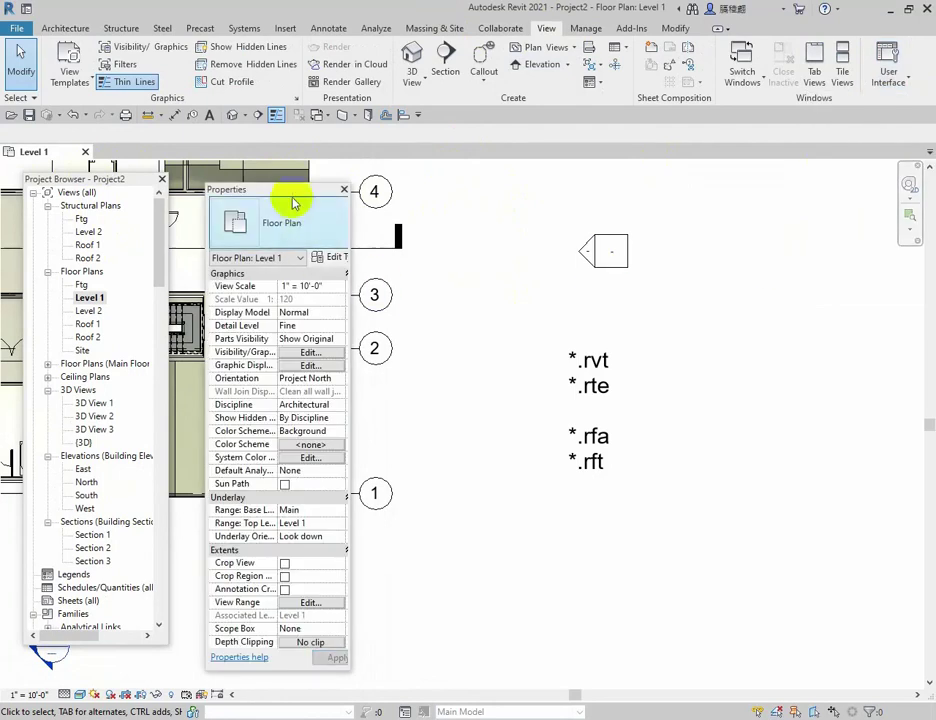
left_click_drag(299, 196, 260, 184)
- Close the Project Browser, turn its display back on and shift it clear of the Properties palette
left_click(162, 179)
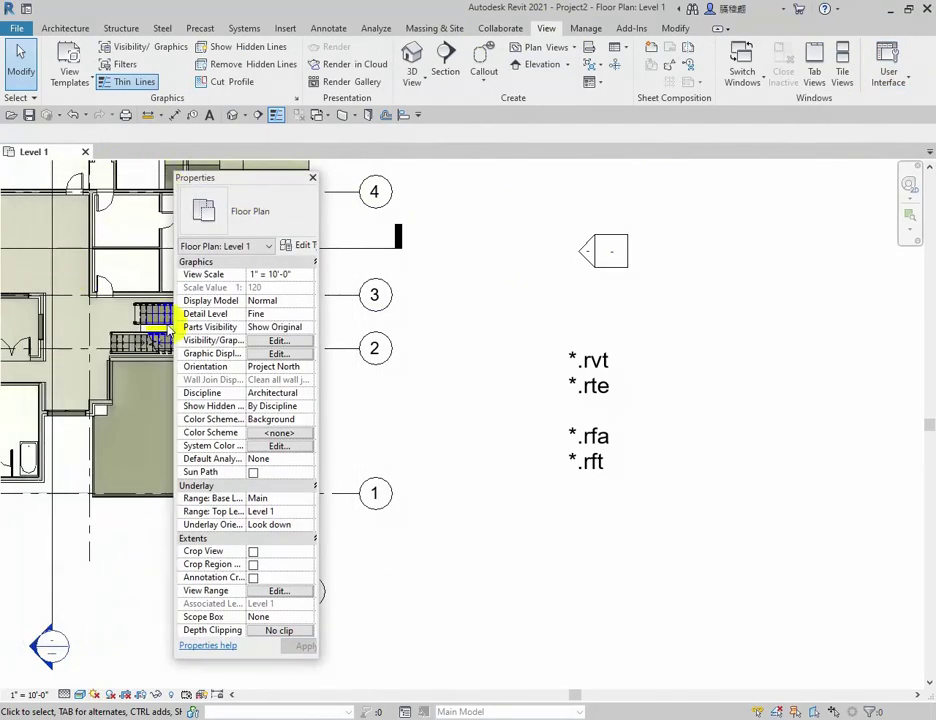
left_click(900, 75)
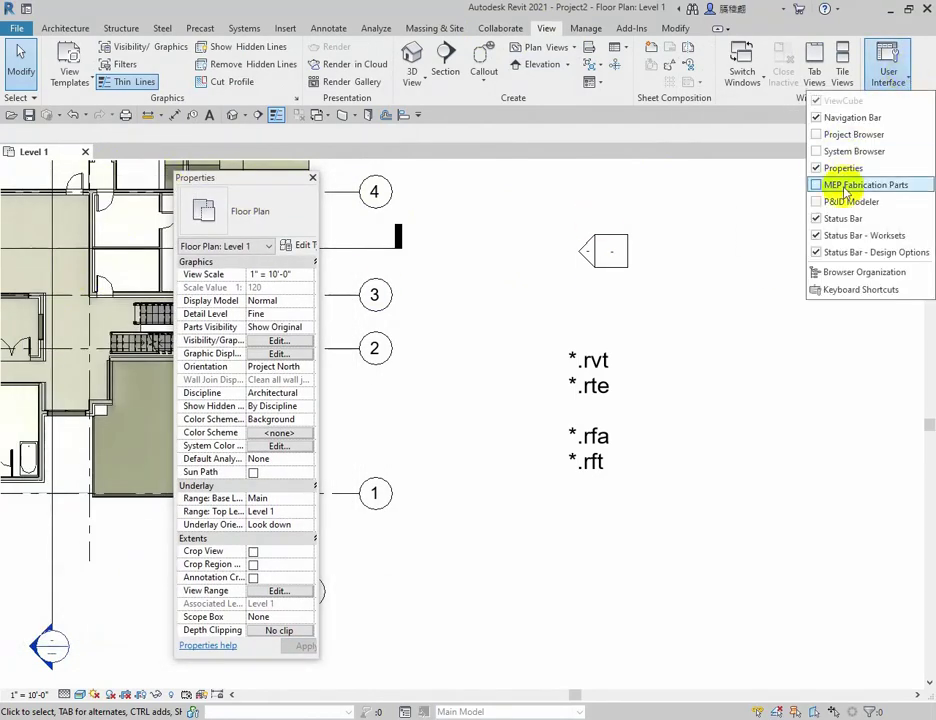
left_click(817, 137)
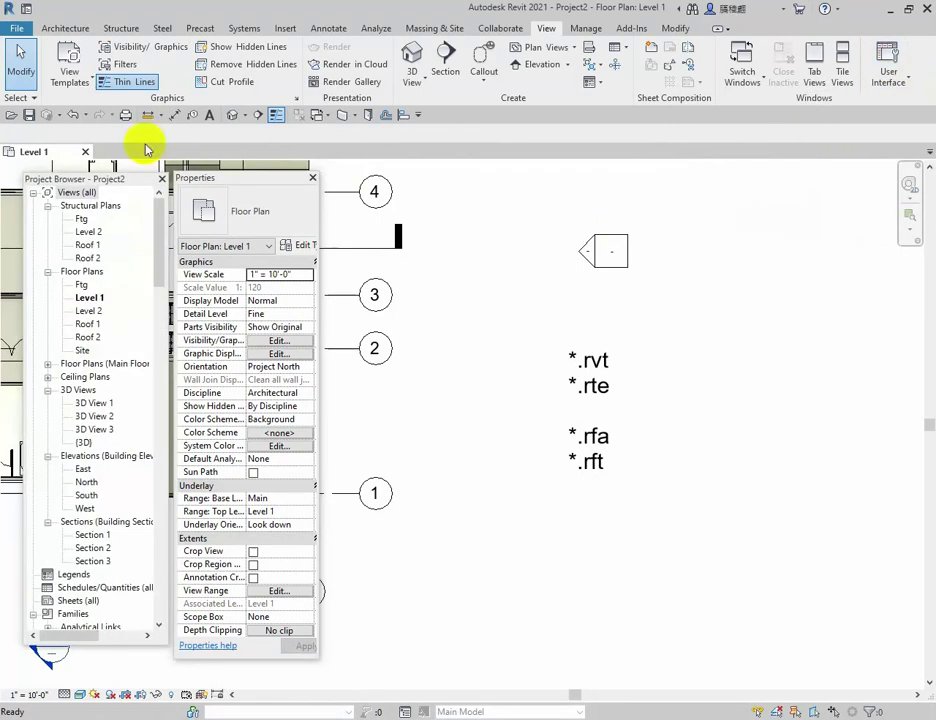
left_click_drag(120, 178, 107, 172)
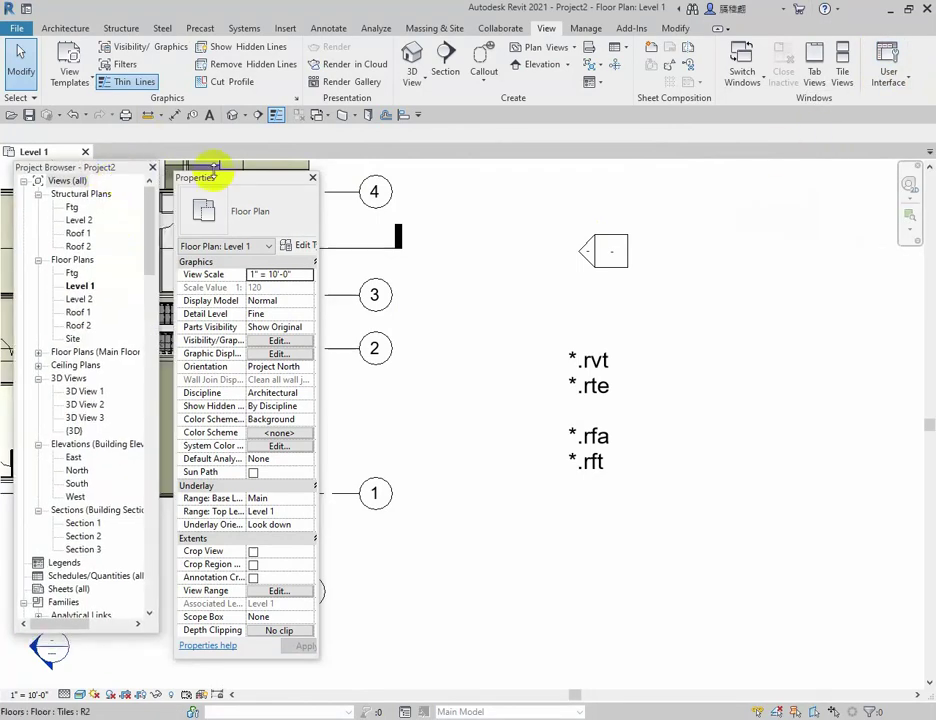
- Dock the Properties palette across the drawing area and float it again beside the Project Browser
mouse_move(216, 183)
left_mouse_down()
mouse_move(221, 150)
mouse_move(232, 180)
mouse_move(247, 152)
left_mouse_up()
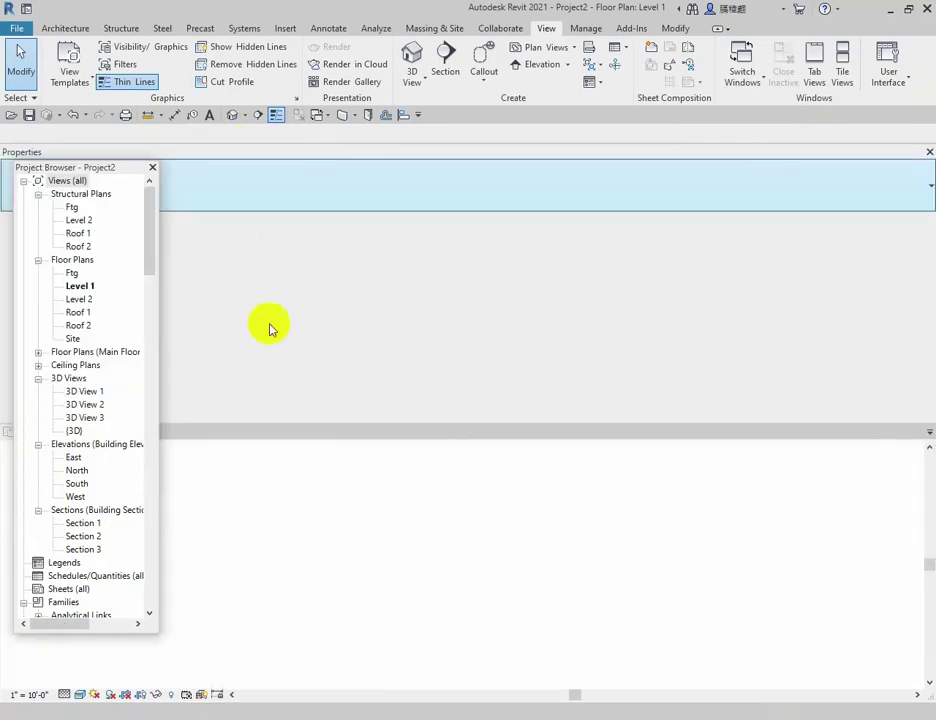
left_click(367, 157)
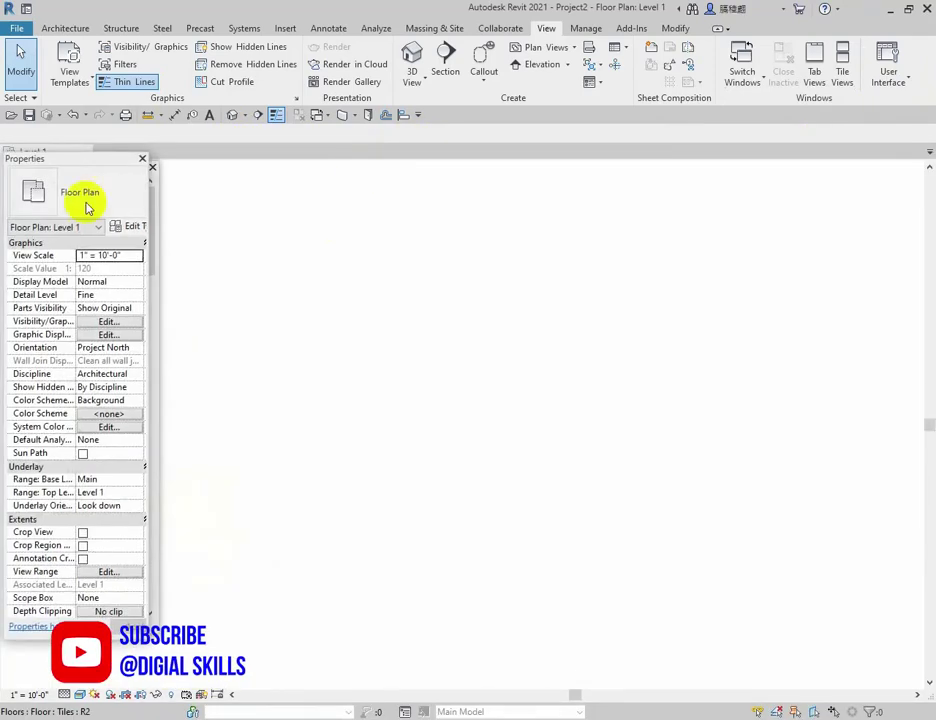
left_click(49, 162)
left_click_drag(49, 162, 242, 184)
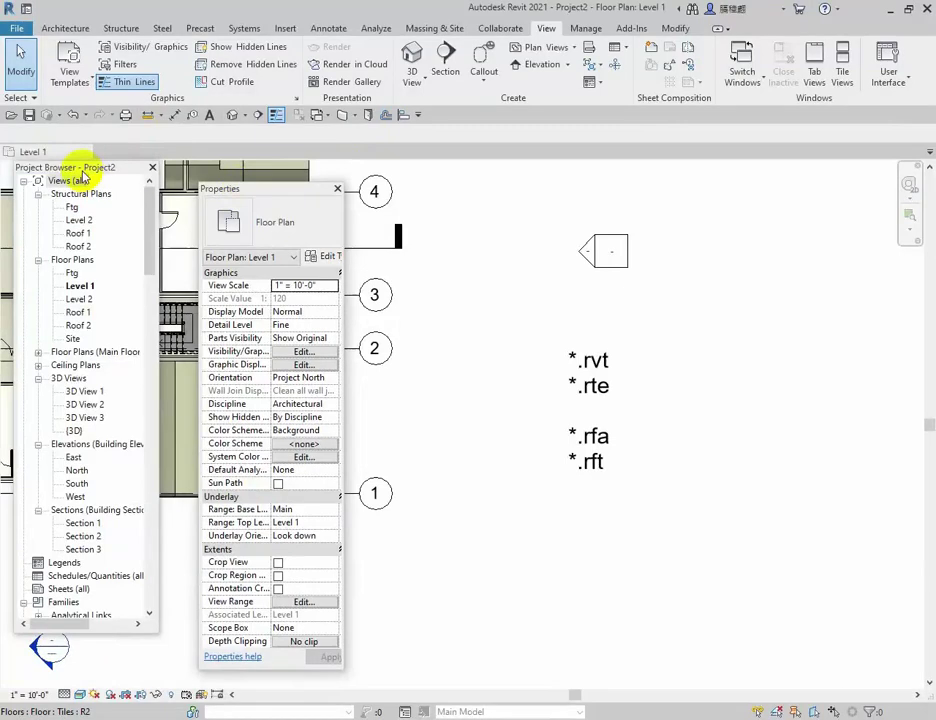
- Try docking the Project Browser, and arrange it and the Properties palette as floating windows side by side
left_click_drag(77, 167, 116, 148)
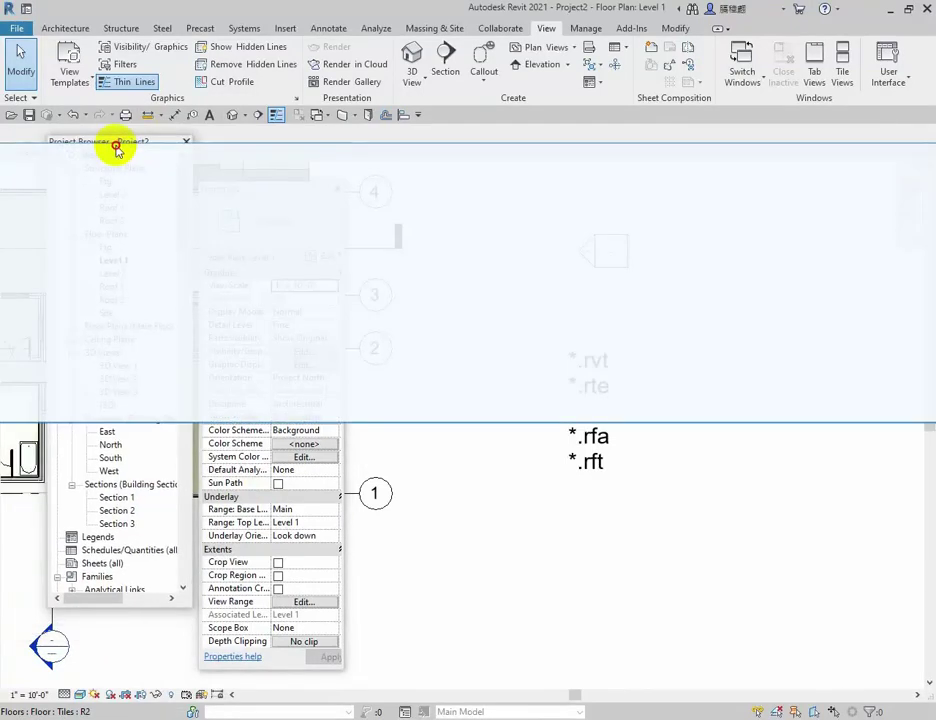
left_click_drag(116, 148, 119, 172)
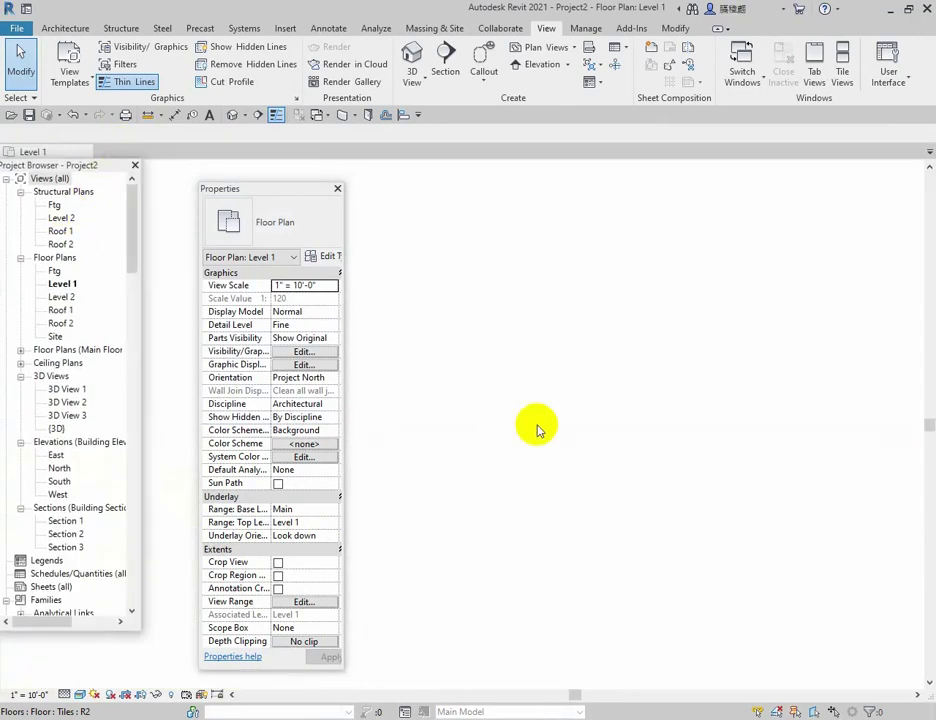
left_click_drag(288, 205, 246, 167)
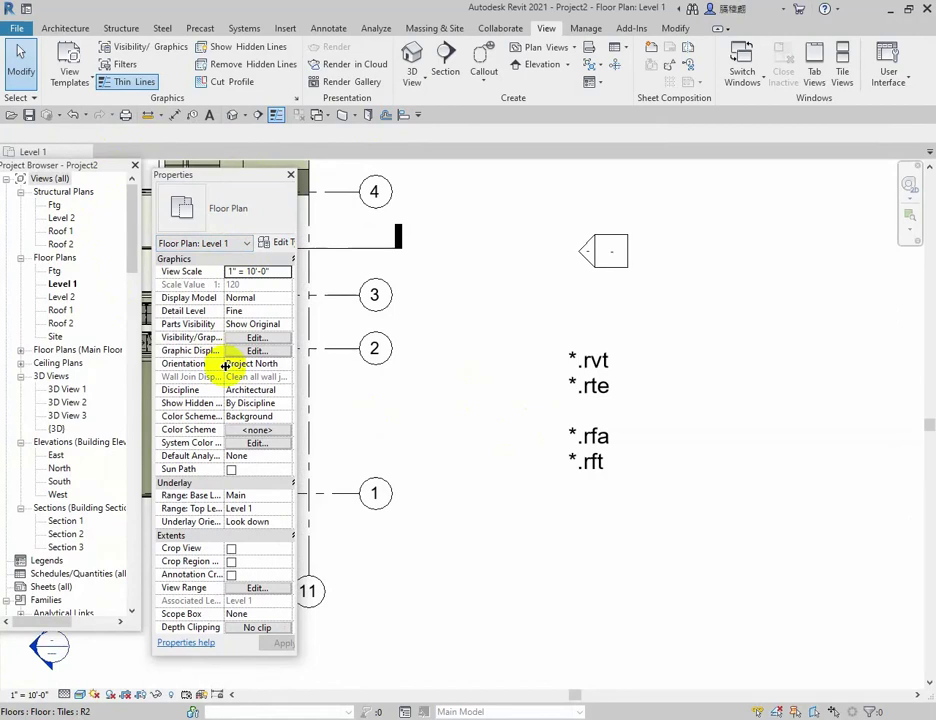
- Inspect the properties of a single-glass door, a precast square column, the carpet floor and the exterior brick wall along grid 5
scroll(530, 476, "down", 2)
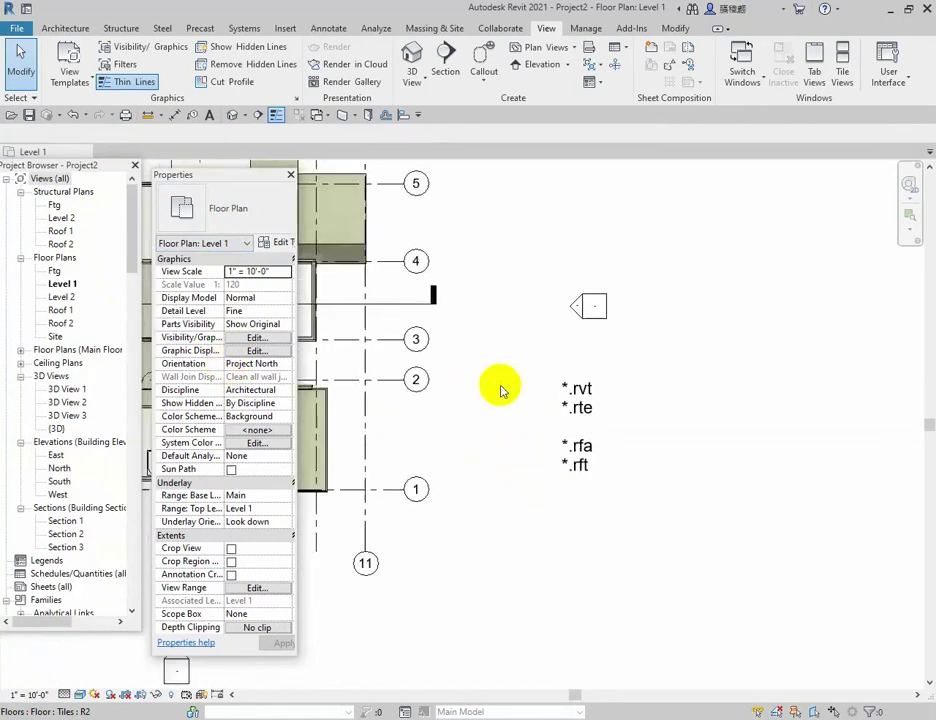
scroll(502, 390, "down", 3)
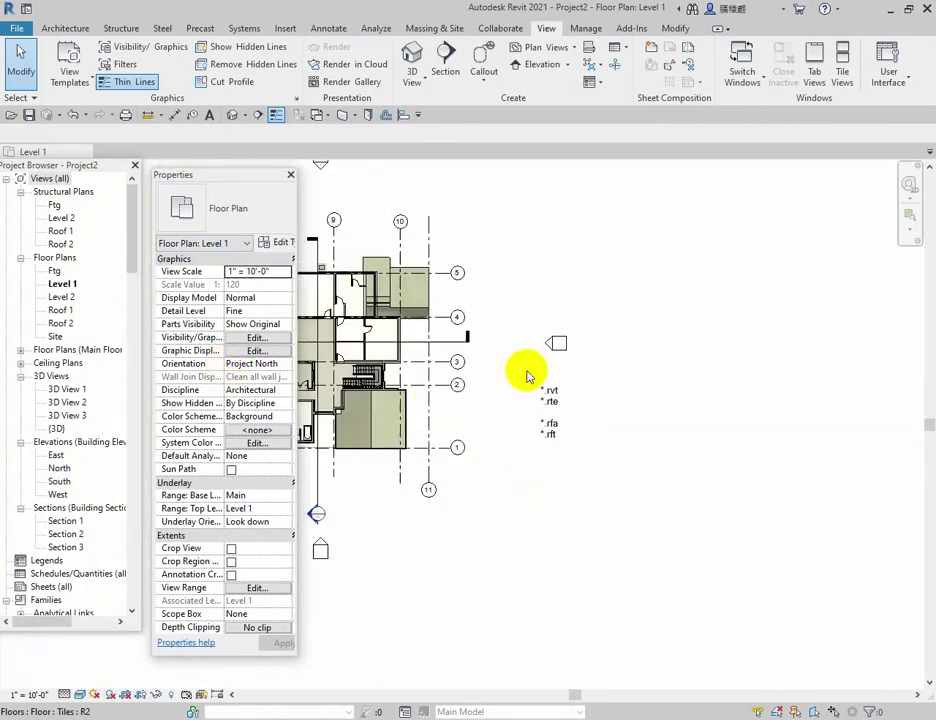
scroll(528, 376, "down", 2)
scroll(334, 292, "up", 2)
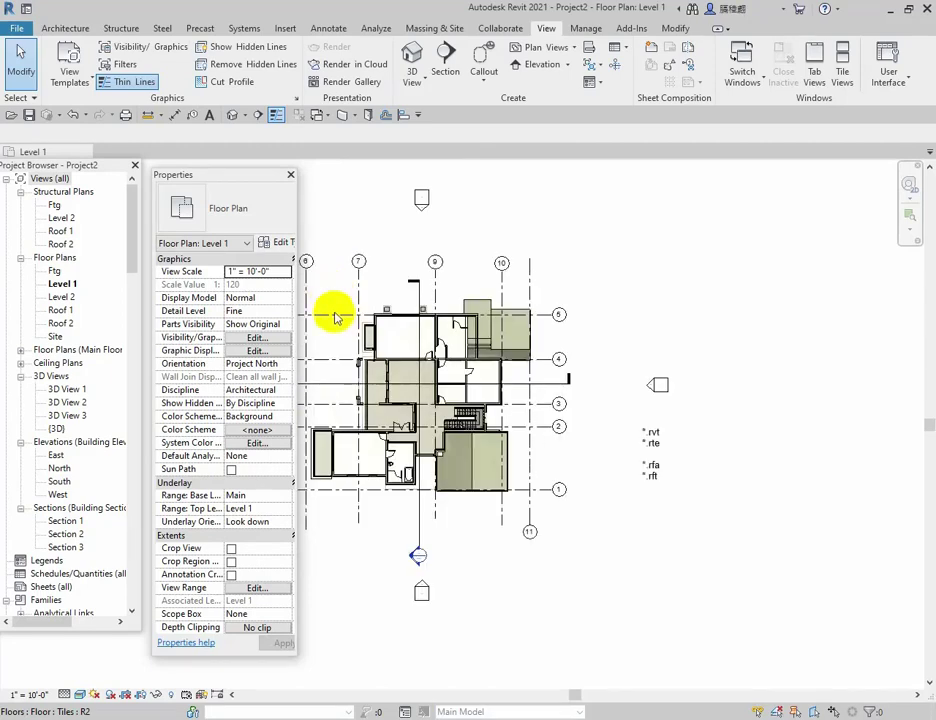
scroll(336, 321, "up", 2)
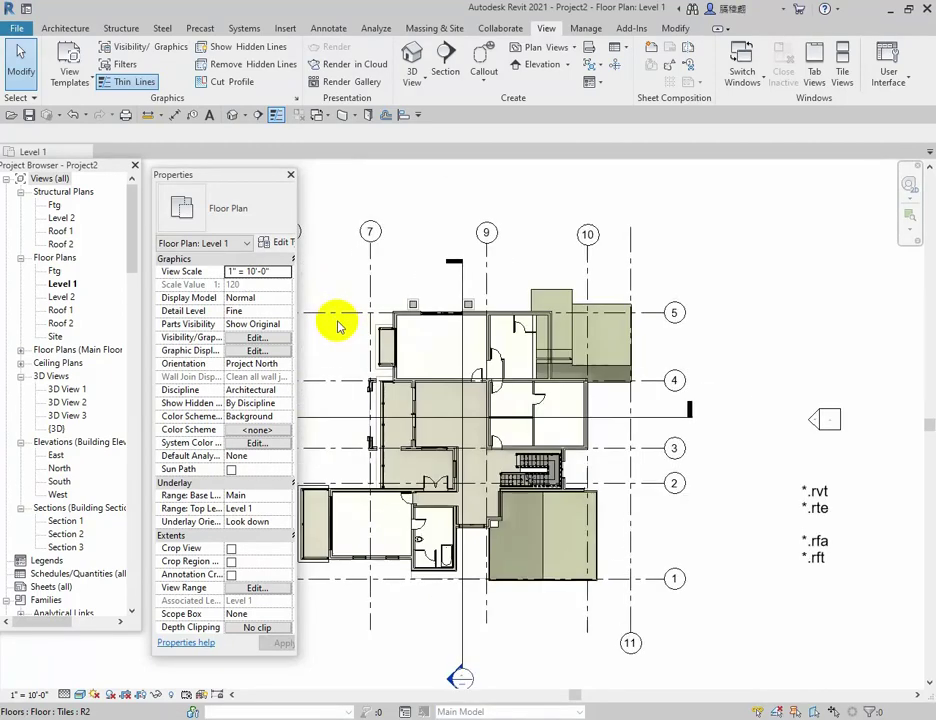
left_click(520, 326)
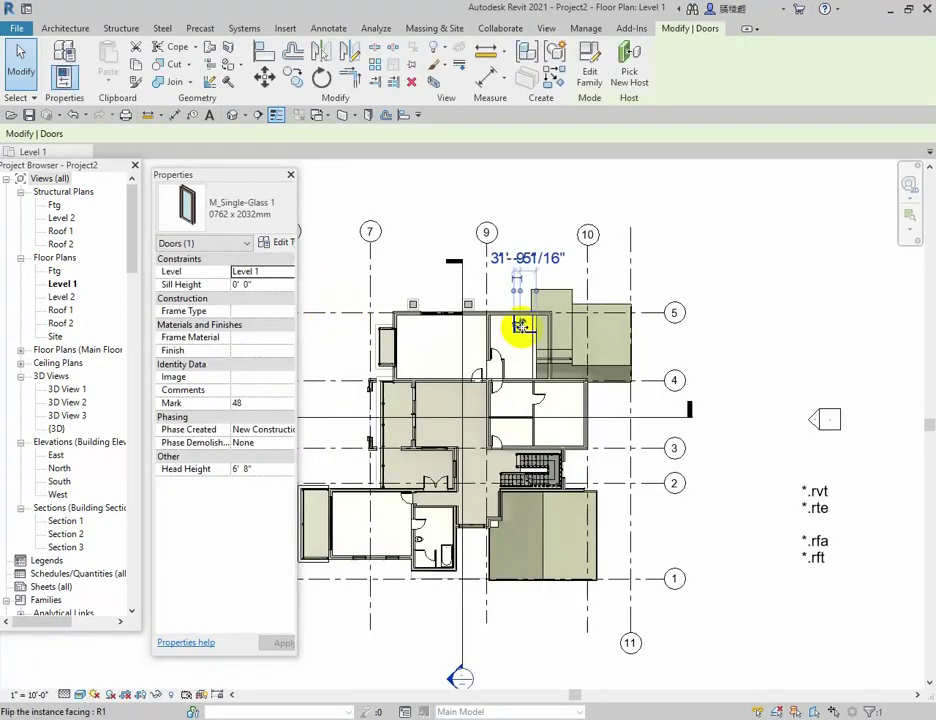
left_click(409, 316)
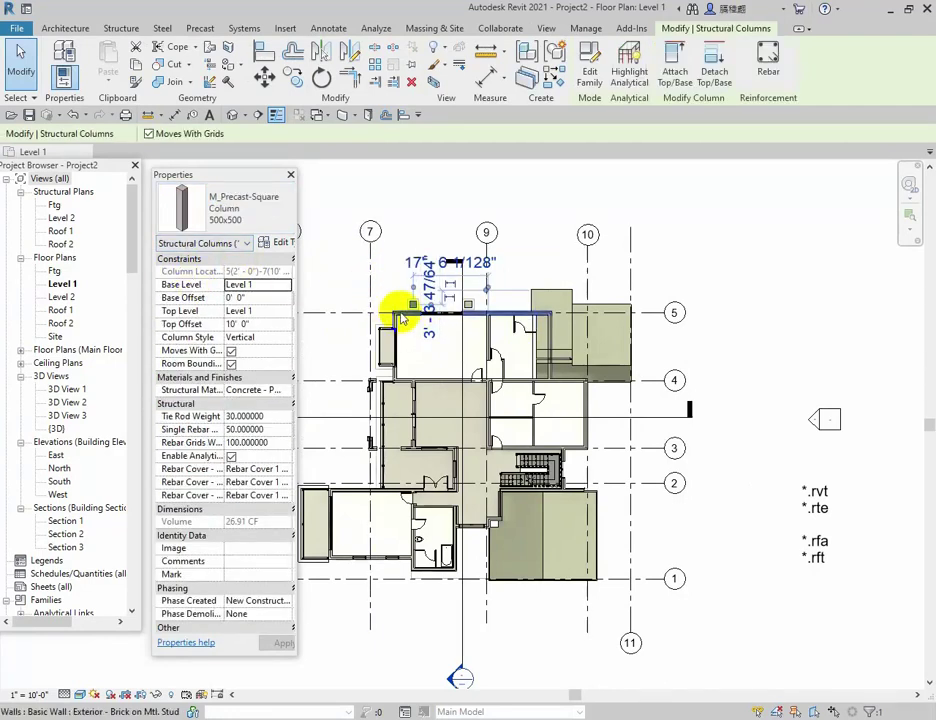
scroll(401, 318, "up", 3)
left_click(443, 376)
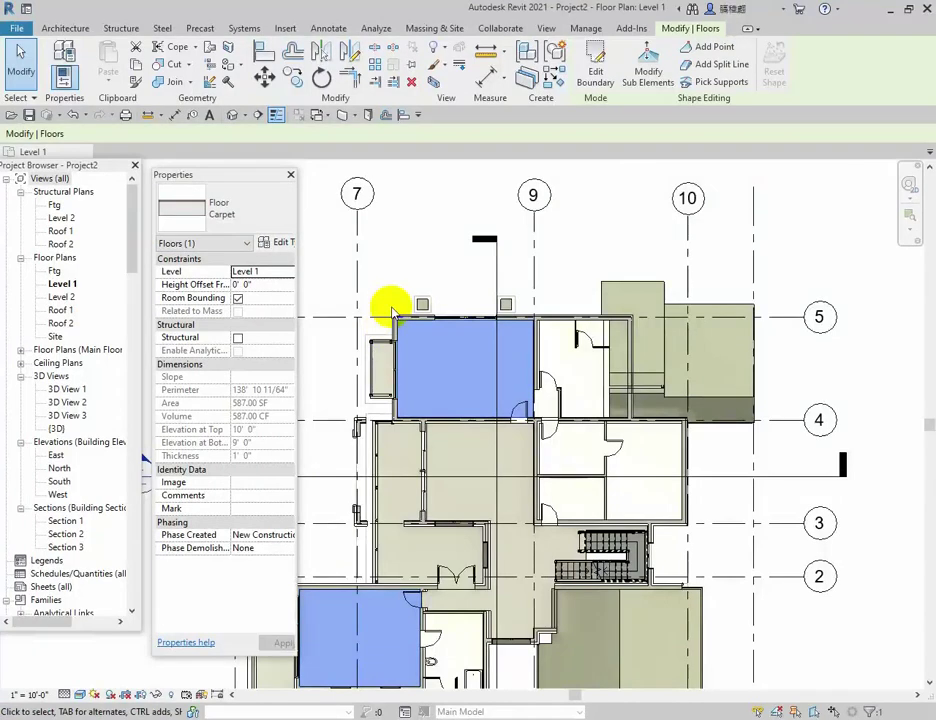
scroll(392, 312, "up", 3)
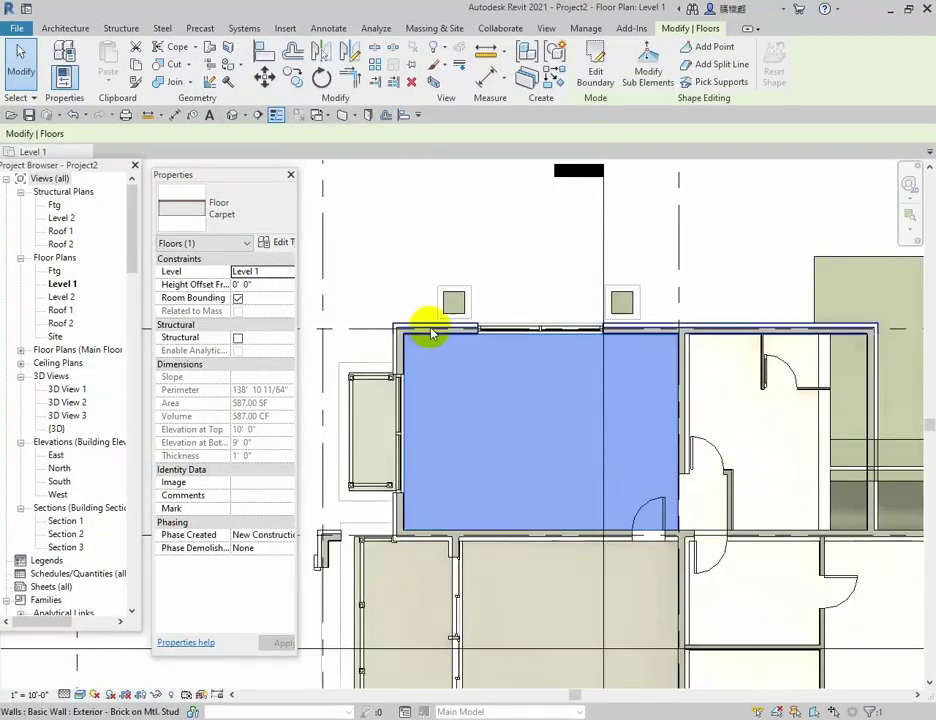
left_click(428, 328)
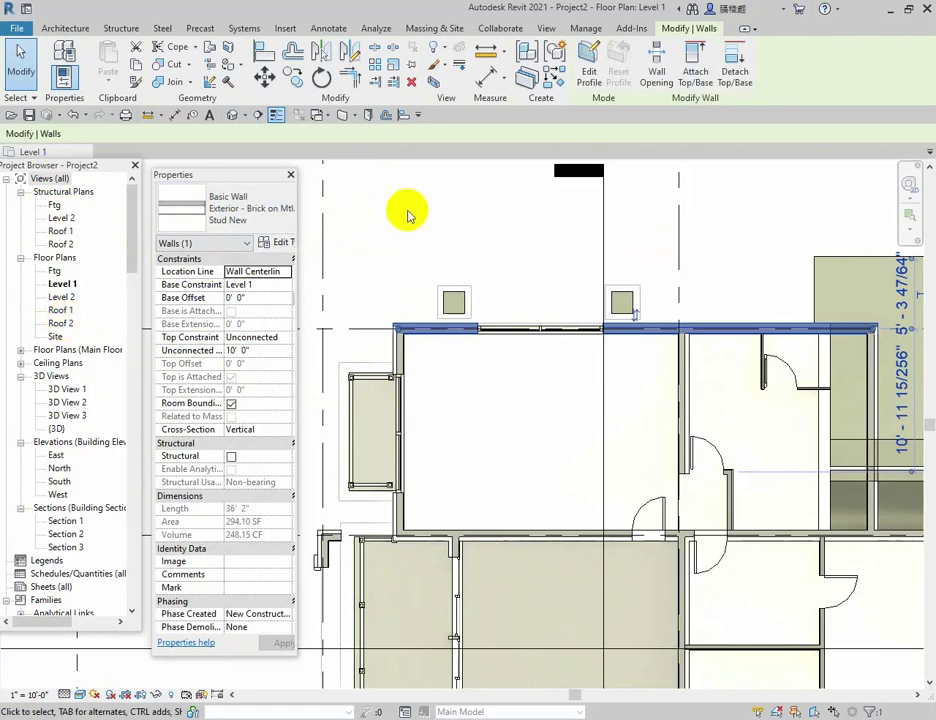
- Open the Level 2 floor plan view
scroll(403, 267, "down", 1)
scroll(350, 266, "down", 2)
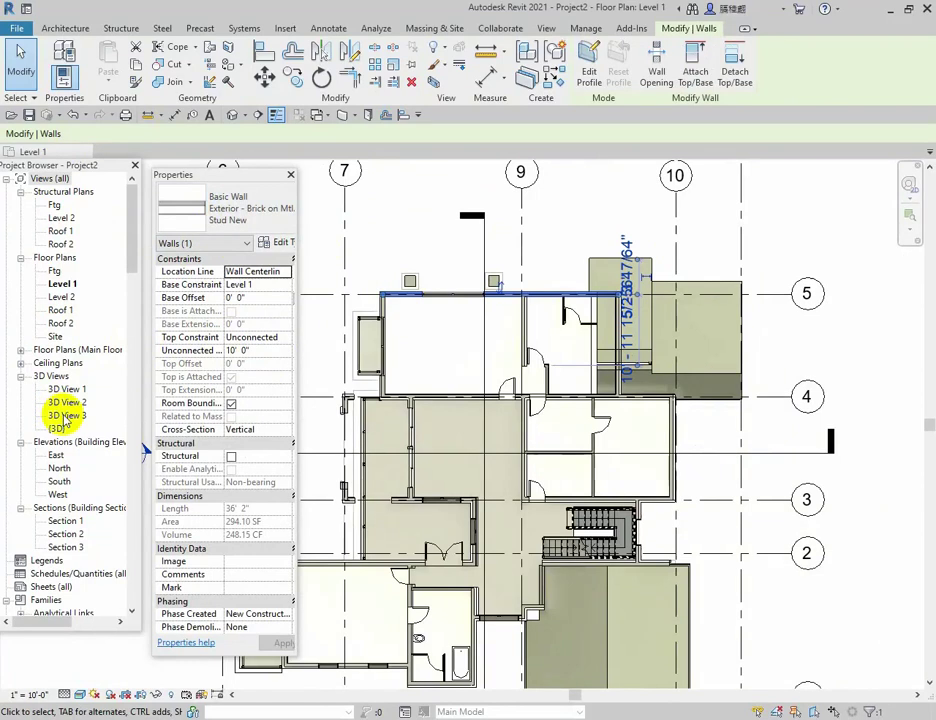
left_click(61, 297)
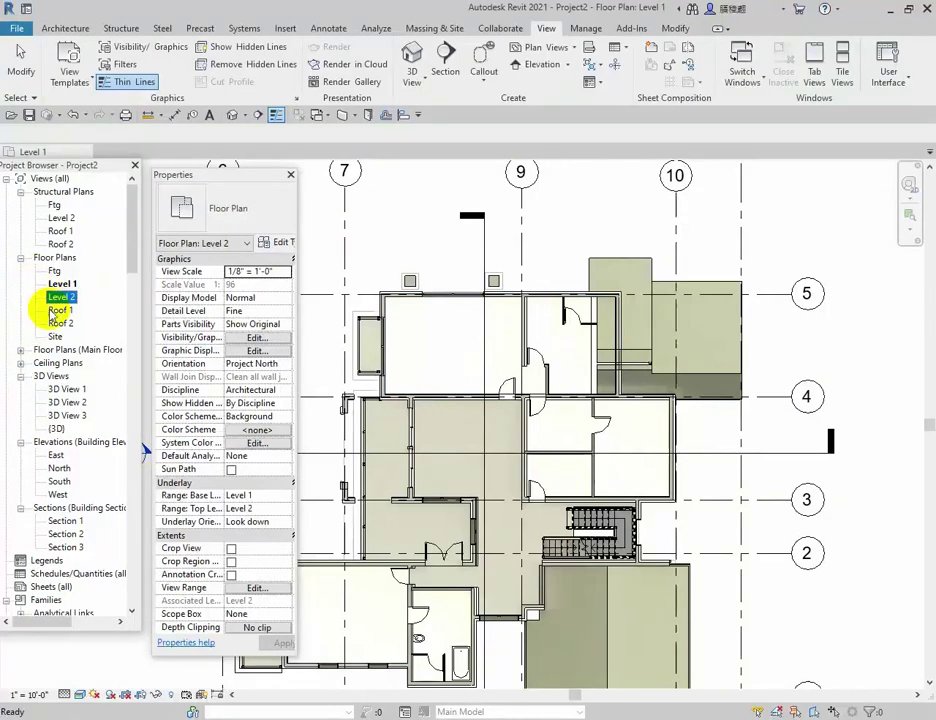
double_click(61, 297)
left_click(562, 378)
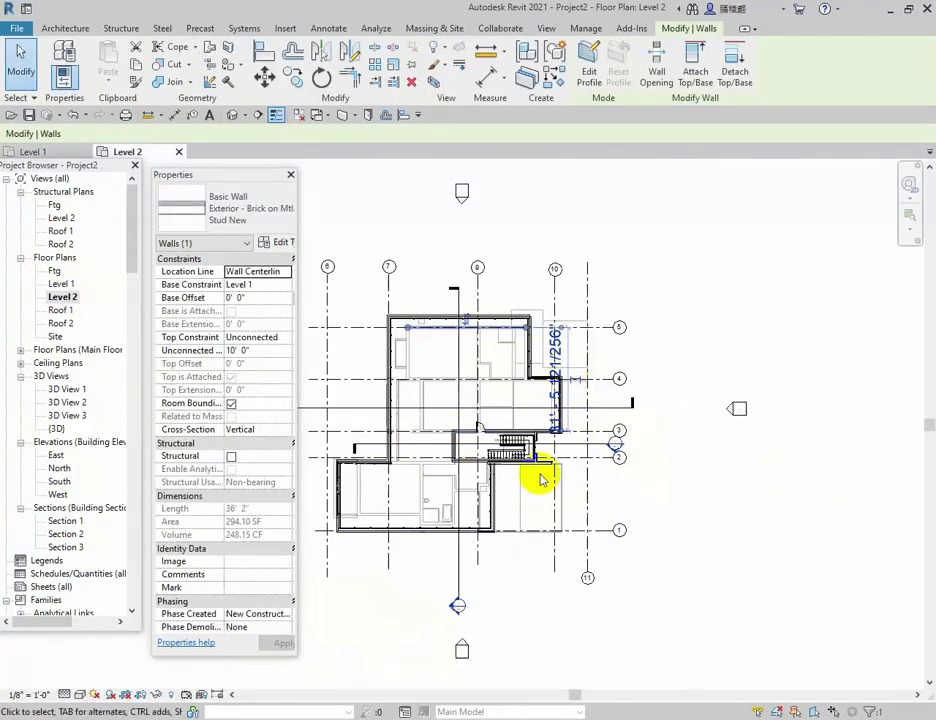
- Open the Roof 1 floor plan view and bring up the file selection for the Revit sample files
double_click(60, 310)
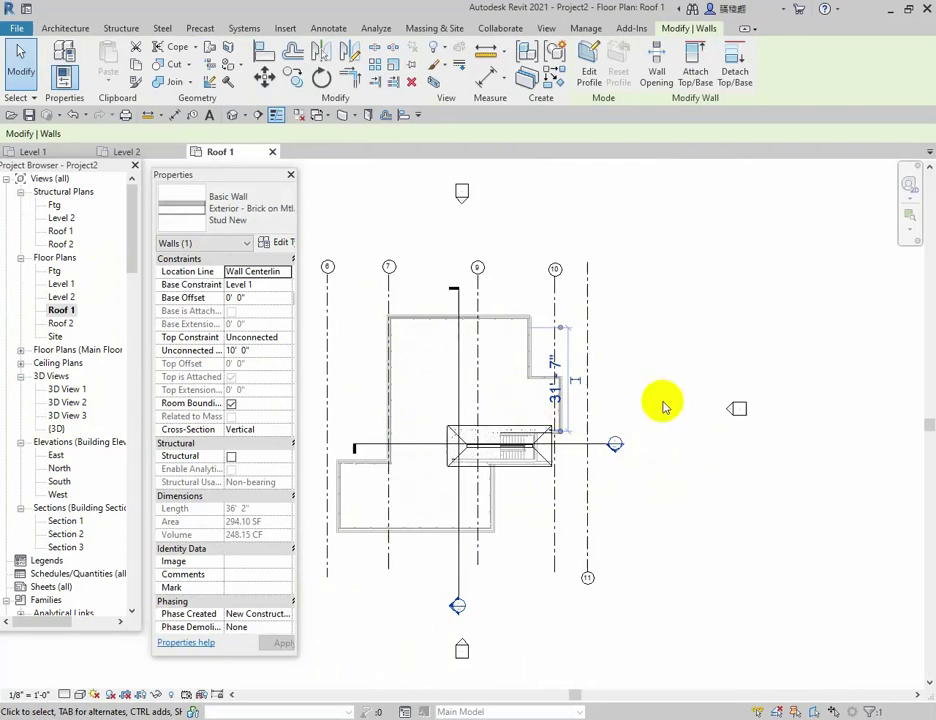
left_click(15, 29)
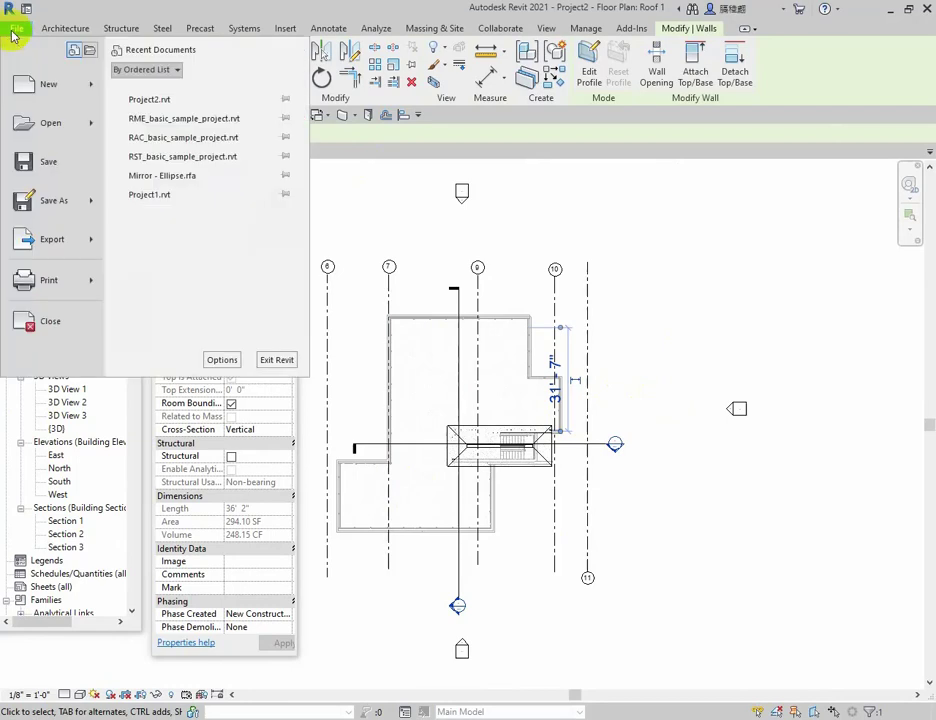
mouse_move(75, 125)
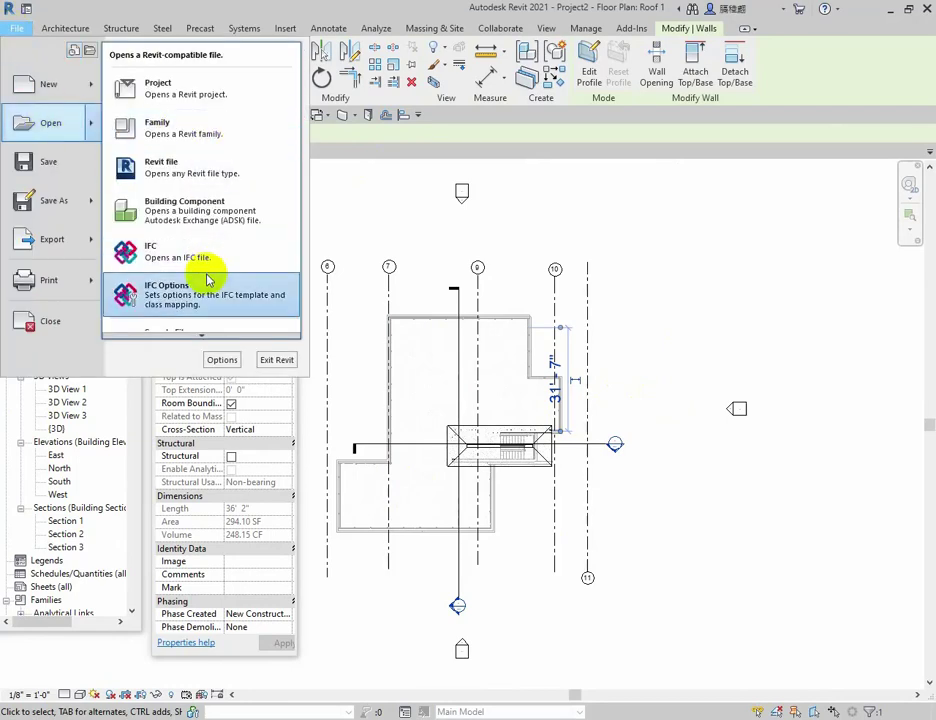
scroll(209, 324, "down", 1)
left_click(209, 316)
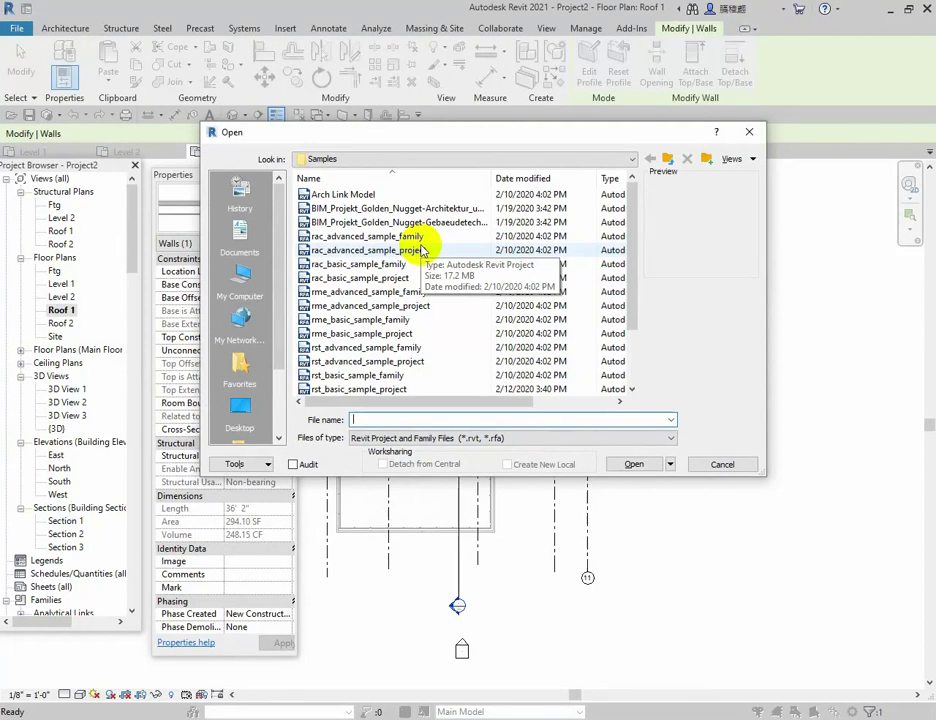
- Preview the advanced and basic architectural samples (rac), both families and projects, in the Samples folder
left_click(393, 238)
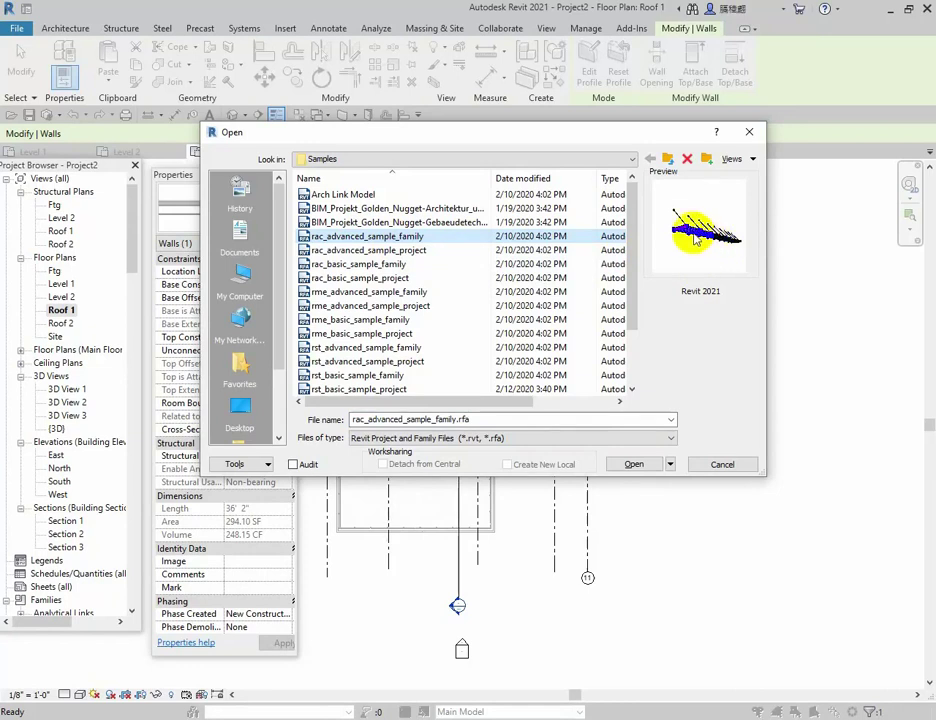
left_click(367, 252)
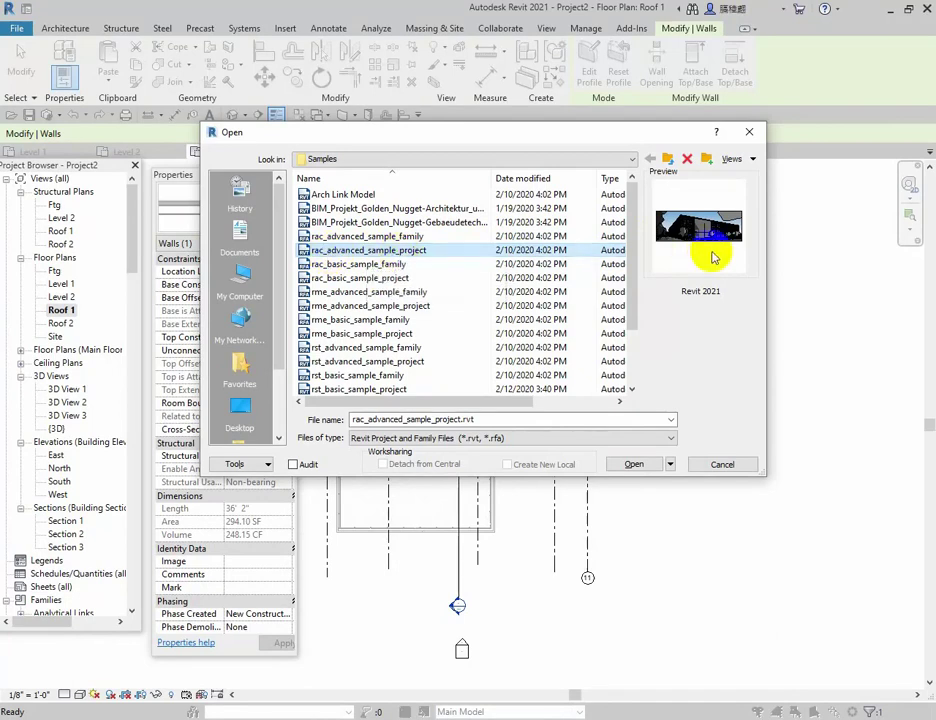
left_click(405, 264)
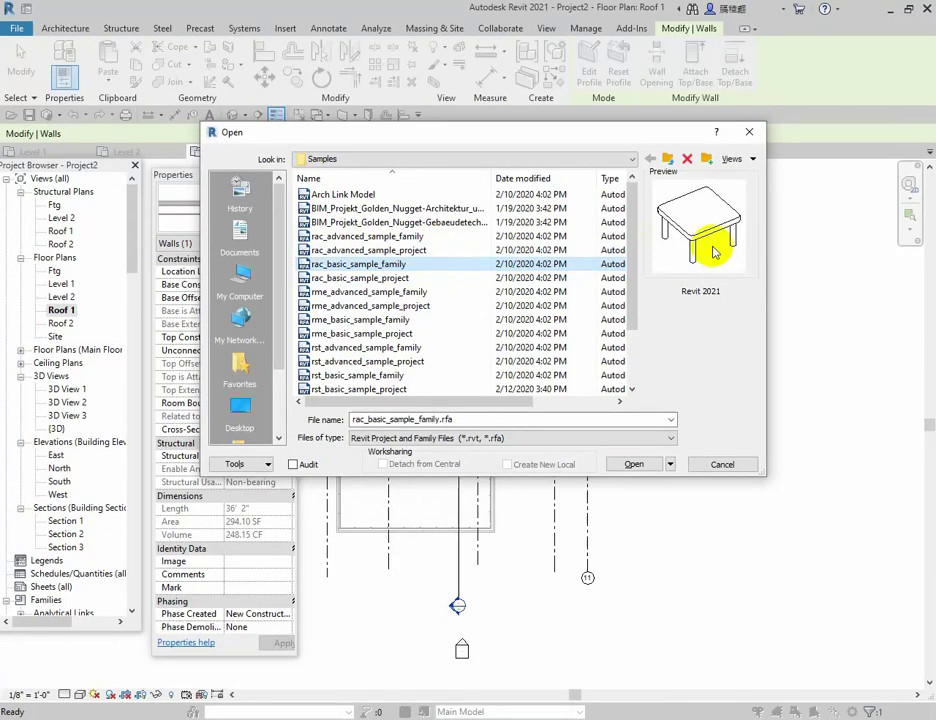
left_click(396, 279)
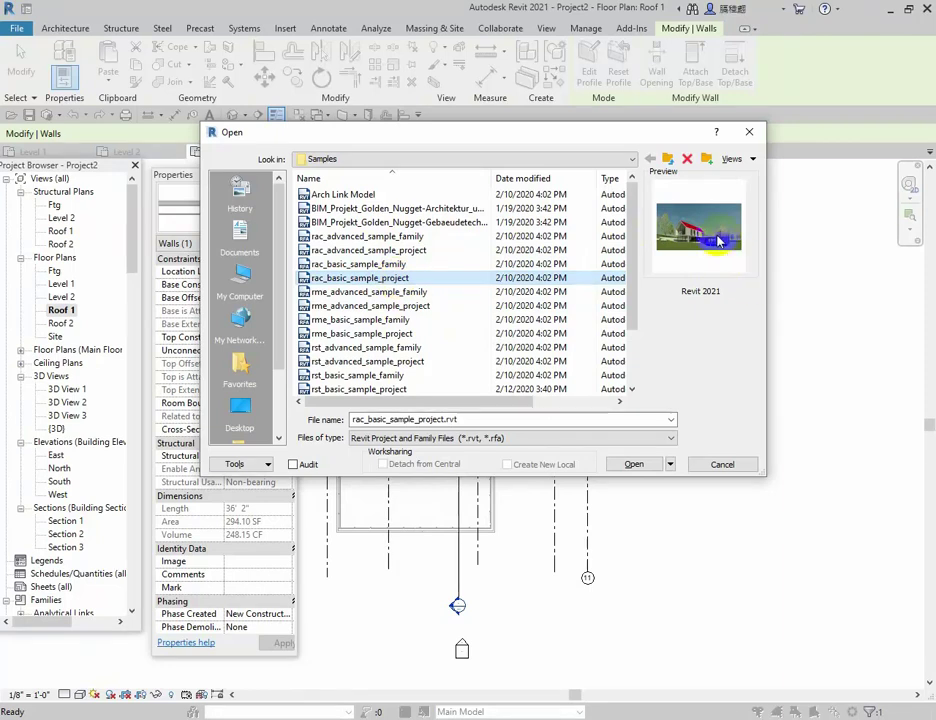
- Preview the advanced and basic MEP samples (rme), both families and projects
left_click(362, 292)
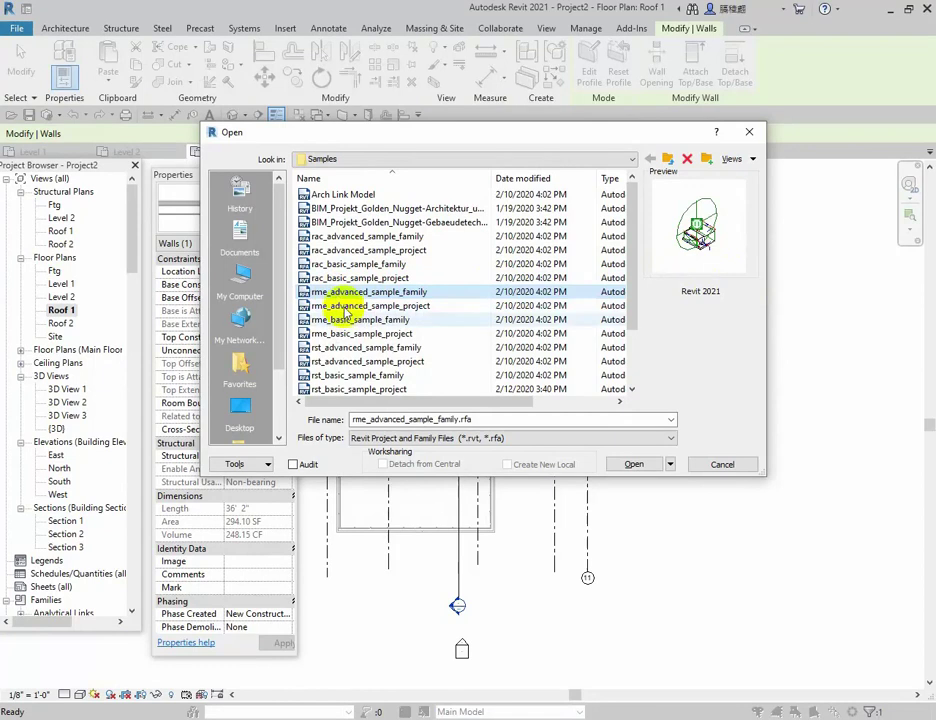
left_click(340, 306)
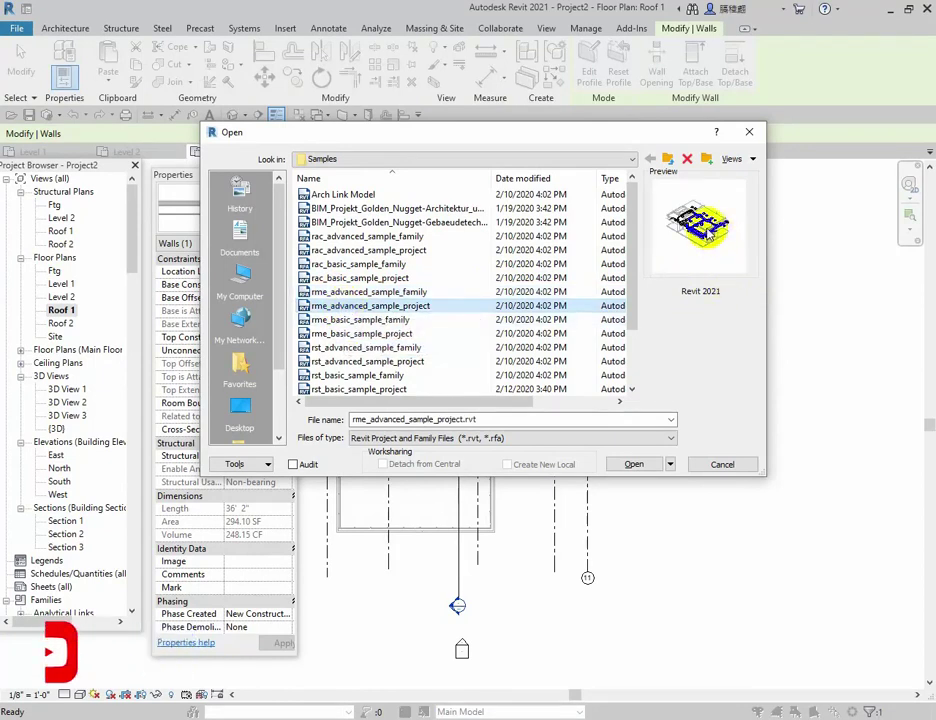
left_click(362, 320)
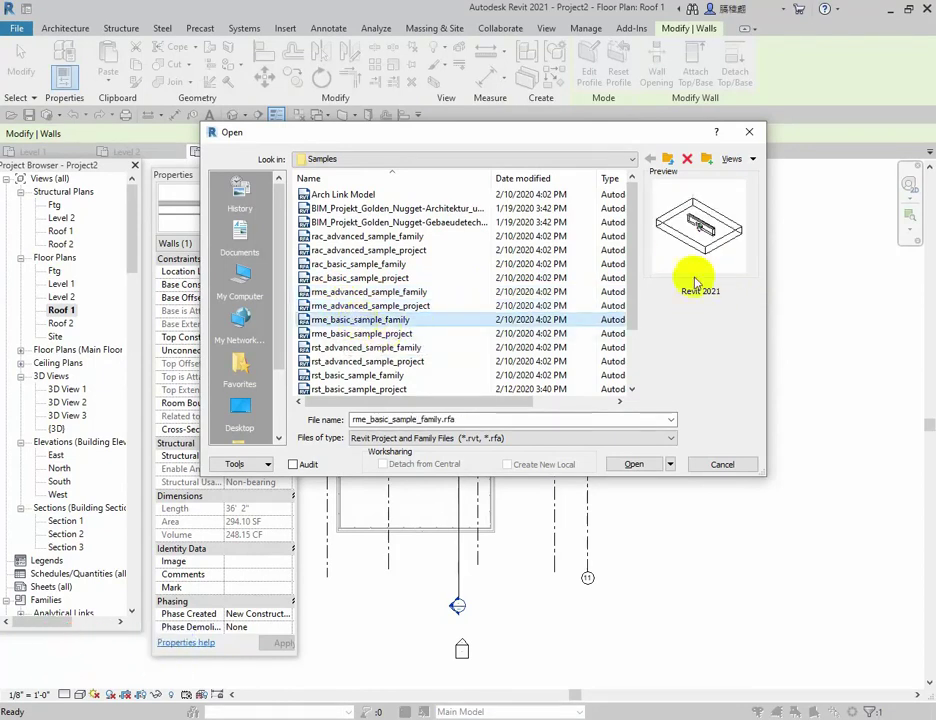
left_click(403, 333)
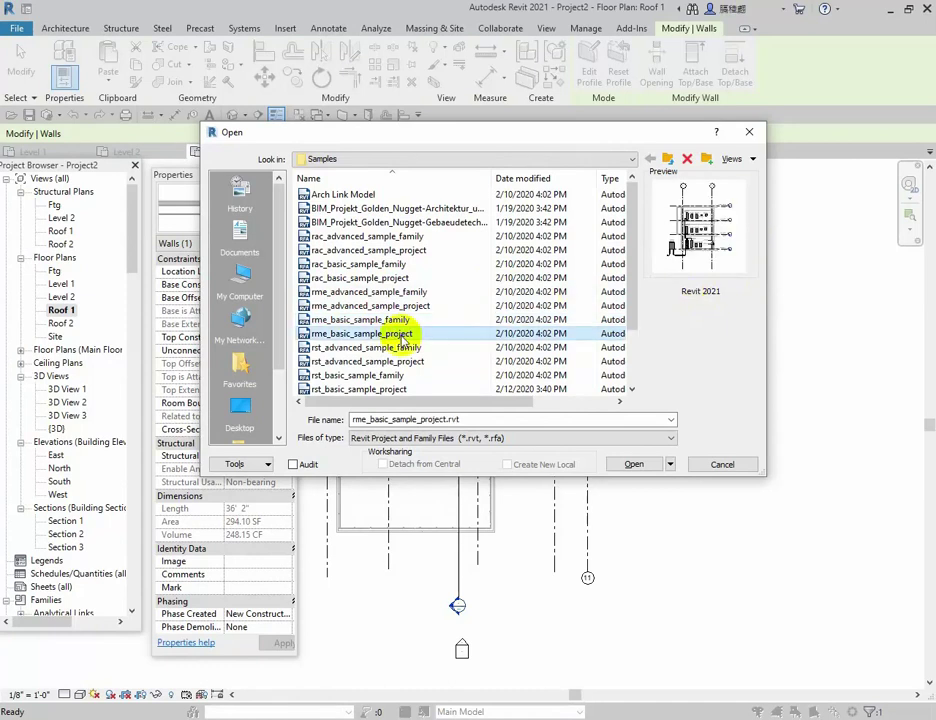
- Preview the rst advanced family, advanced project and basic family structural samples, and dismiss the dialog without opening a file
left_click(351, 348)
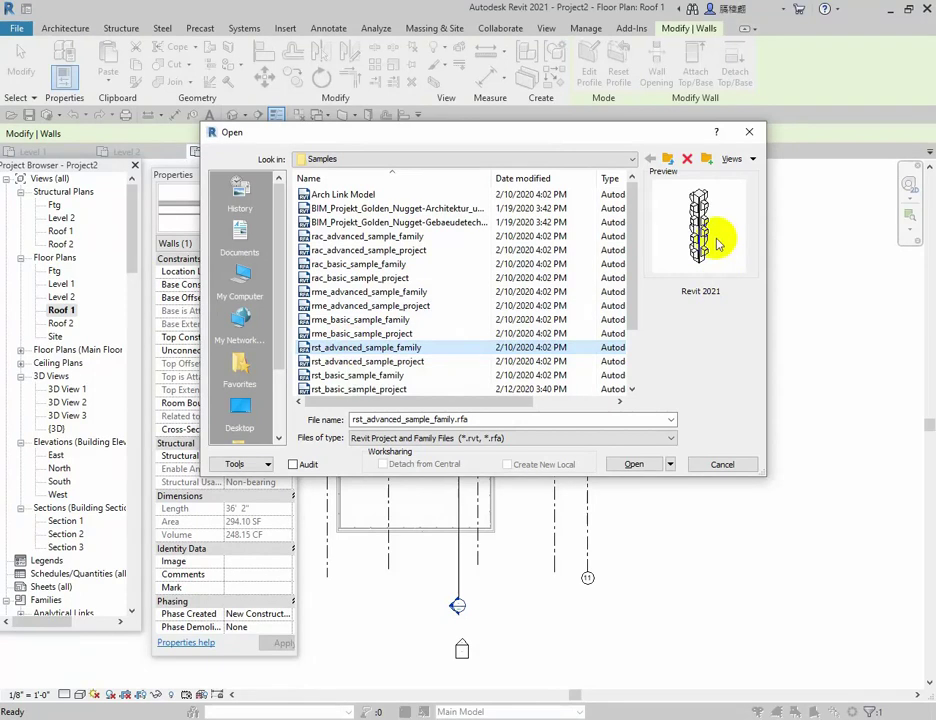
left_click(390, 361)
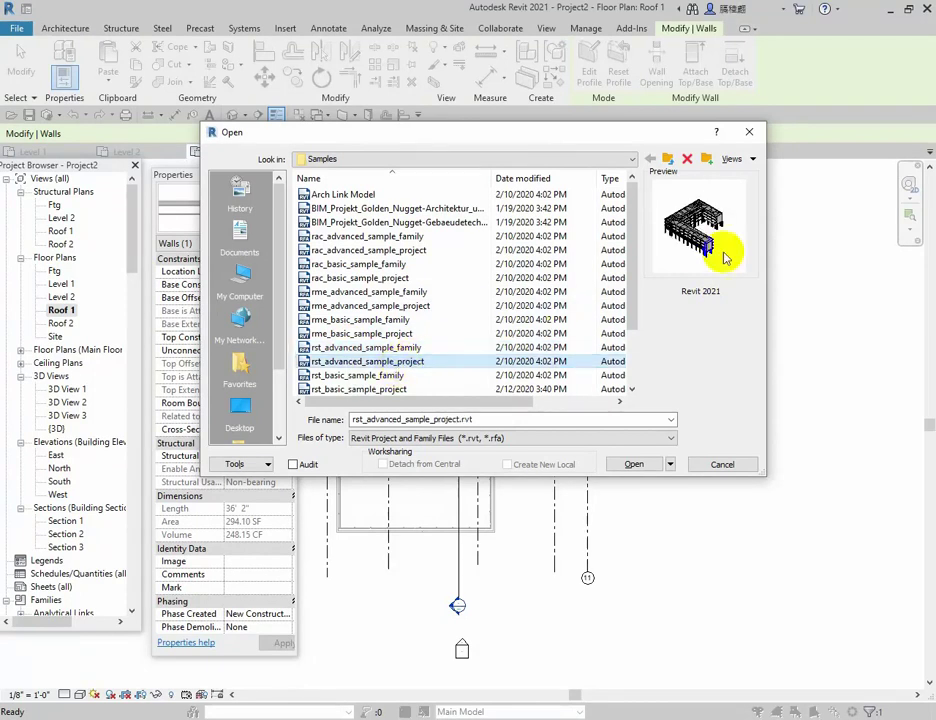
left_click(345, 376)
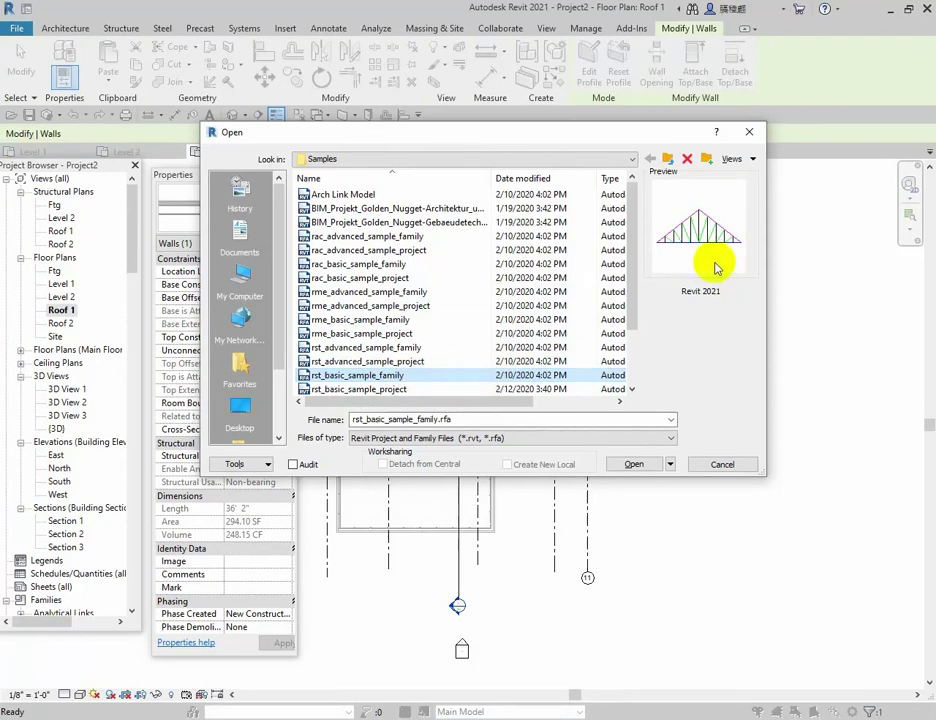
left_click(721, 465)
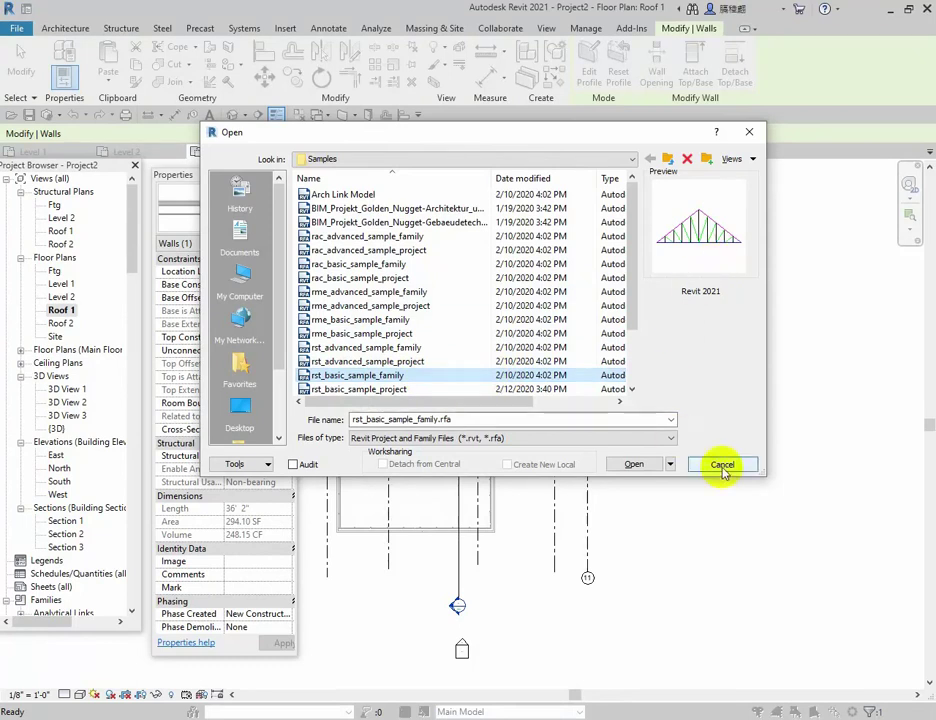
- Clear the wall selection and reposition the floating Properties palette and Project Browser clear of each other and the view tabs
left_click(767, 537)
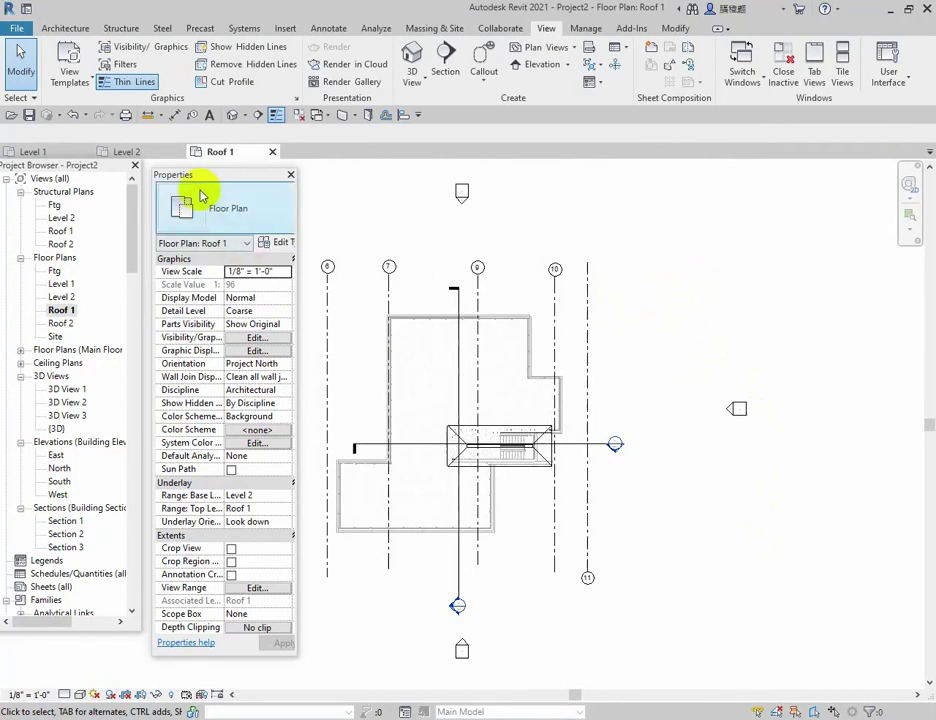
left_click_drag(194, 176, 214, 176)
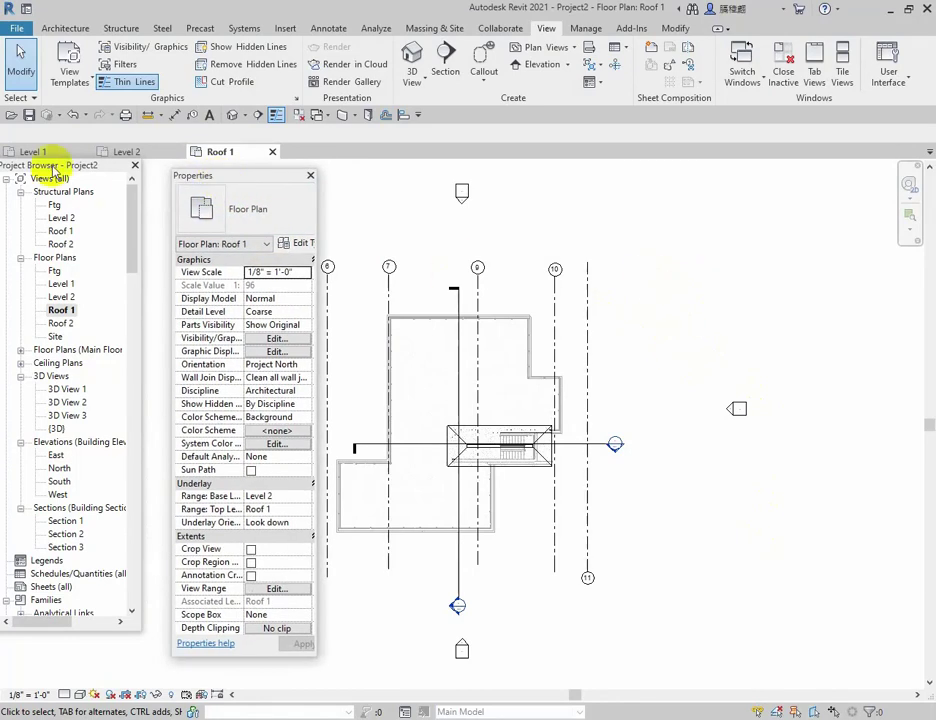
left_click_drag(55, 172, 52, 184)
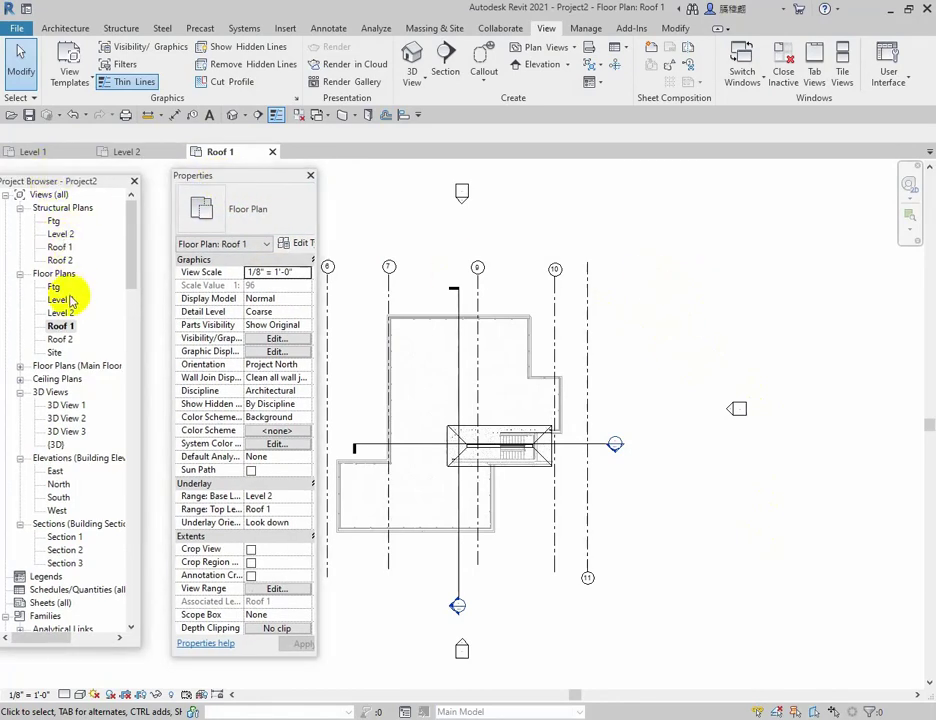
- Switch through the open Level 1, Level 2 and Roof 1 floor plan views
left_click(46, 153)
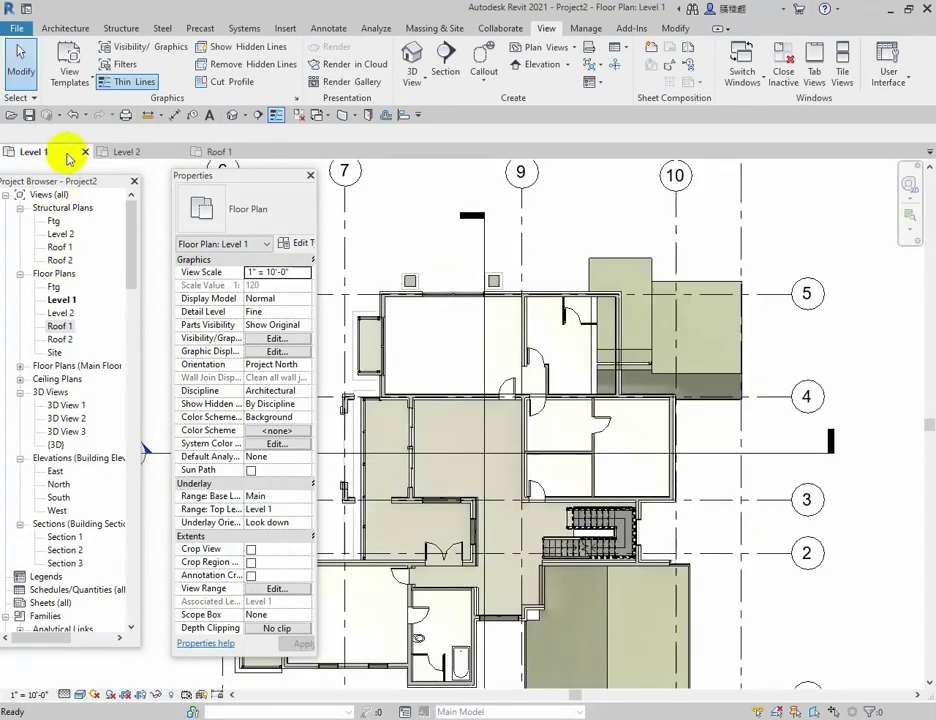
left_click(125, 152)
left_click(217, 152)
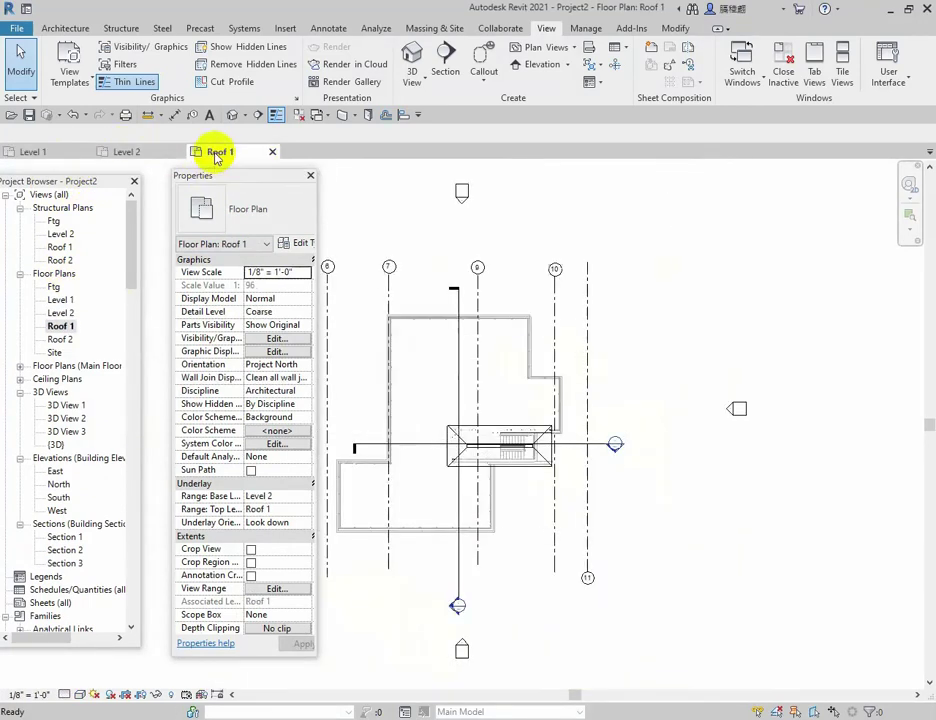
- Open the camera view 3D View 1 and cycle through all open views, ending back on 3D View 1
double_click(66, 405)
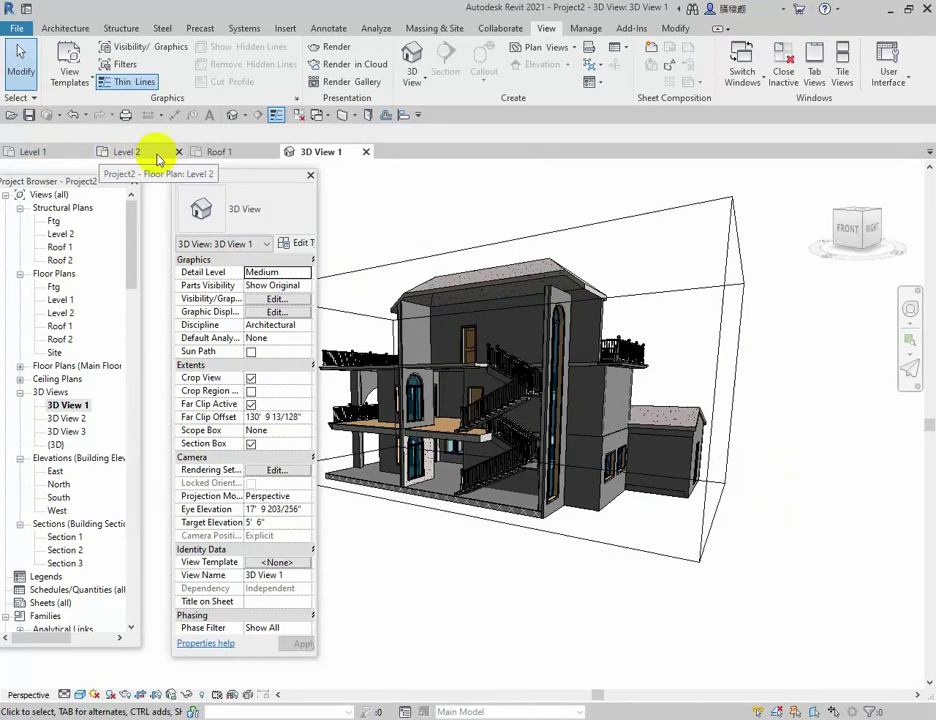
left_click(55, 155)
left_click(130, 155)
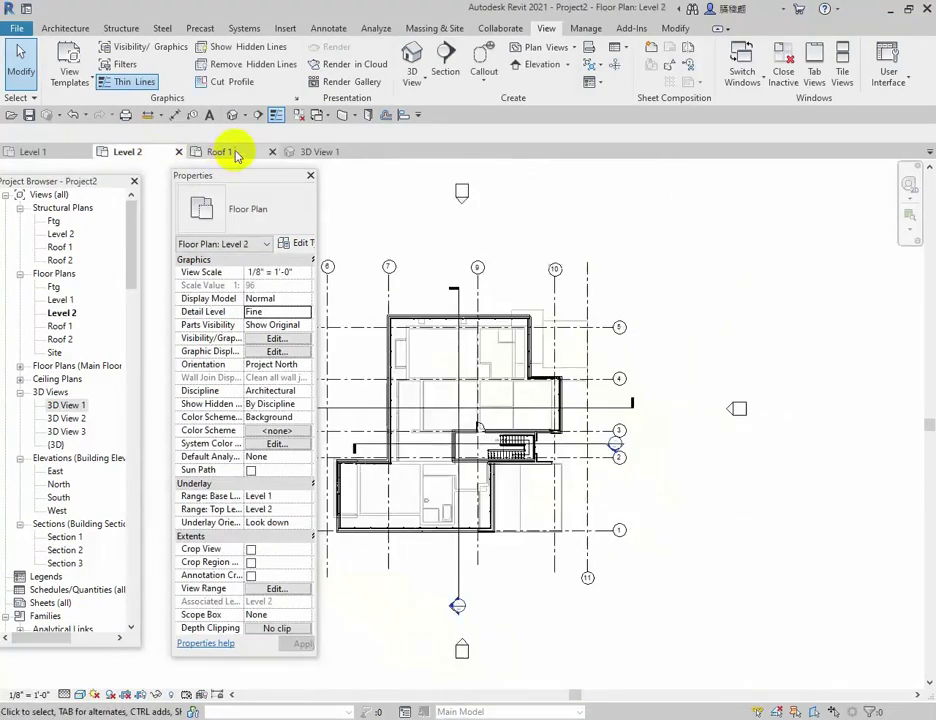
left_click(236, 154)
left_click(318, 152)
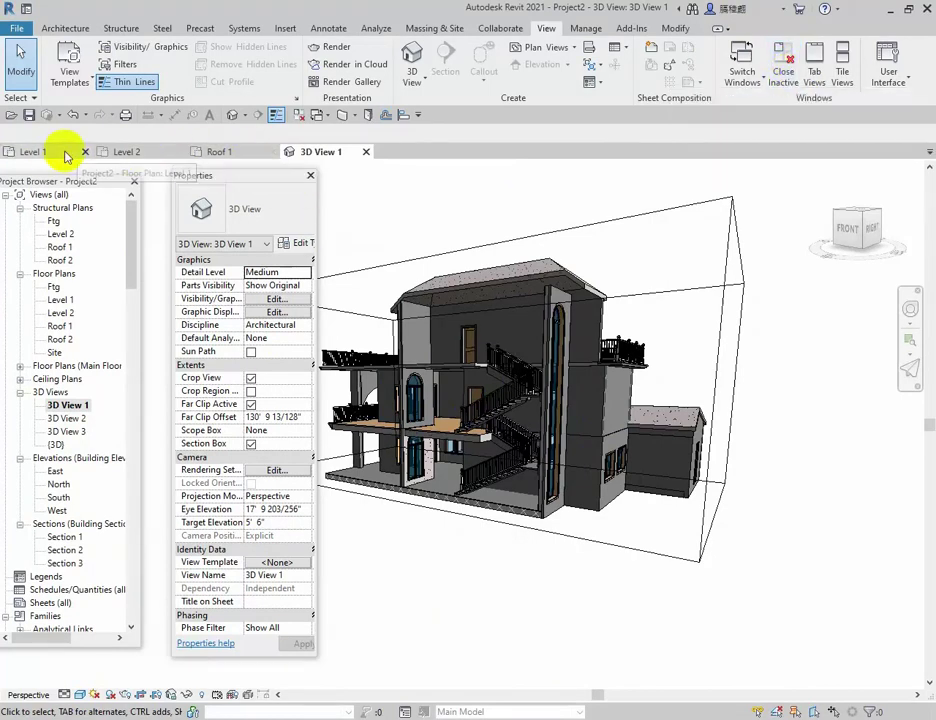
- Close all inactive views, keeping 3D View 1, and reopen the Level 1, Level 2 and Roof 1 floor plans
left_click(778, 80)
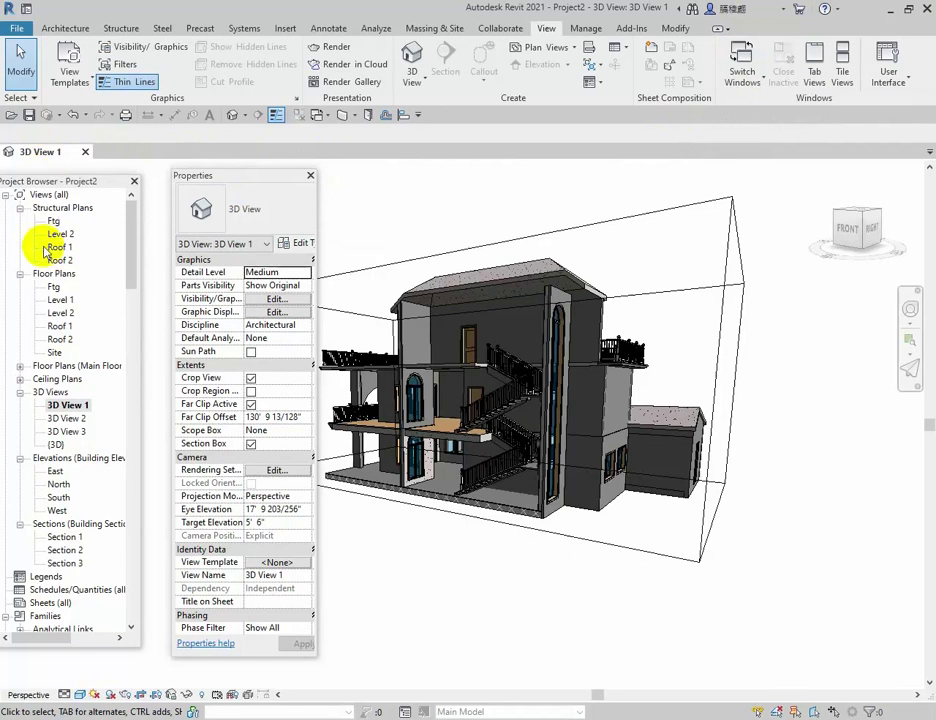
double_click(60, 299)
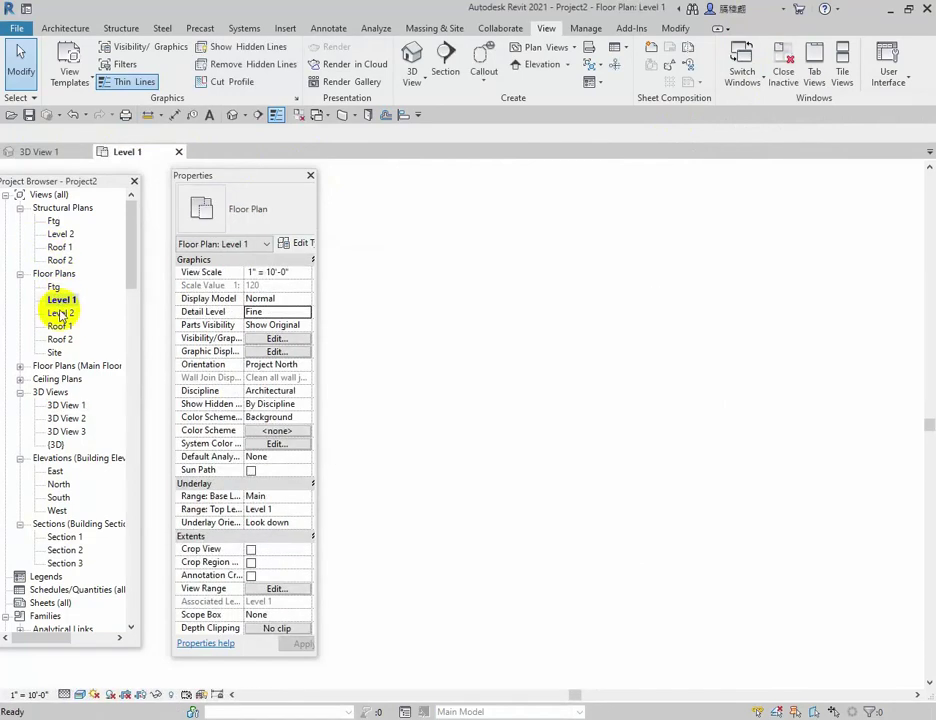
double_click(60, 313)
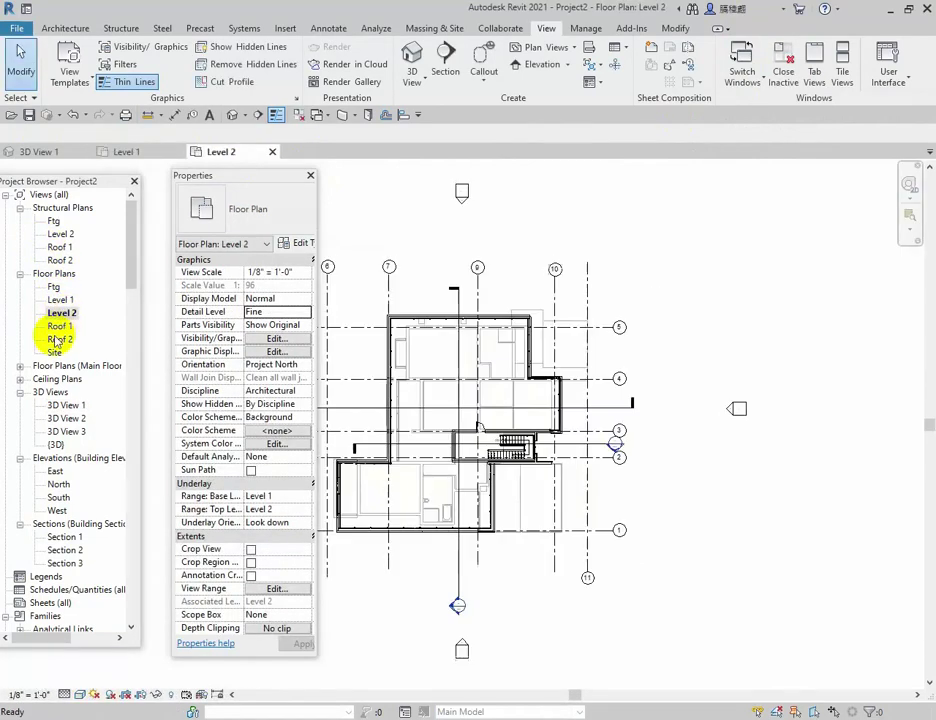
double_click(60, 326)
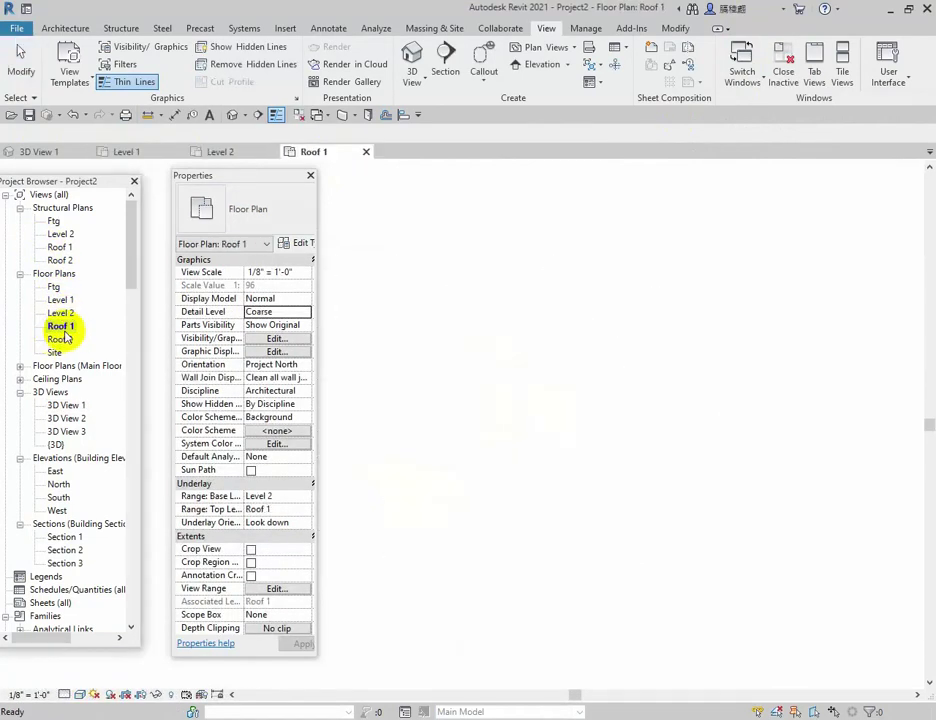
- Open 3D View 3, show the whole house in it, and shift the Properties palette closer to the Project Browser
double_click(82, 433)
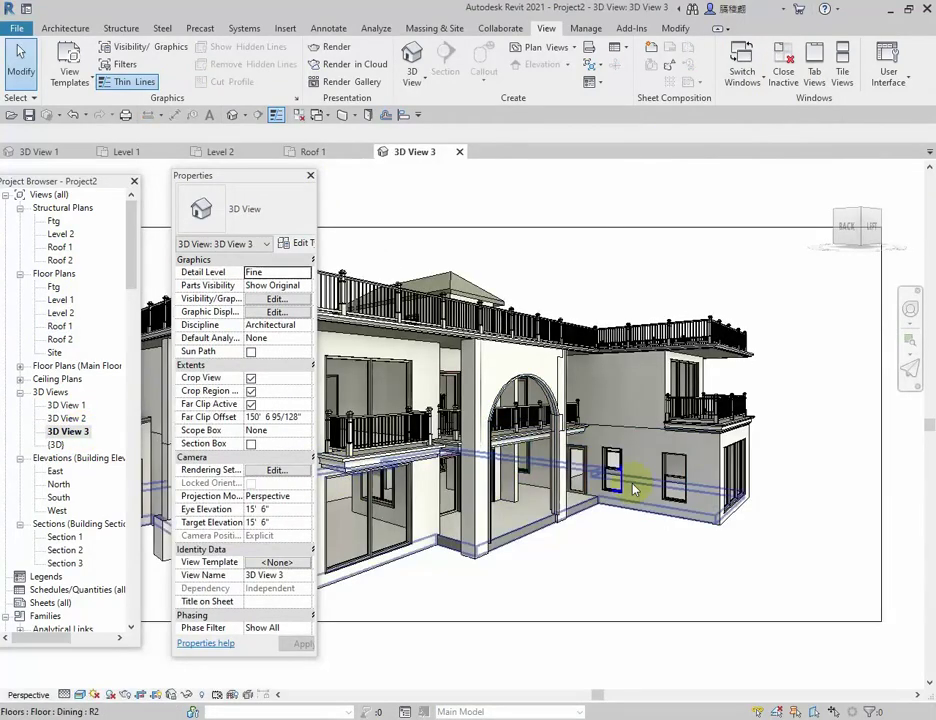
scroll(721, 471, "down", 2)
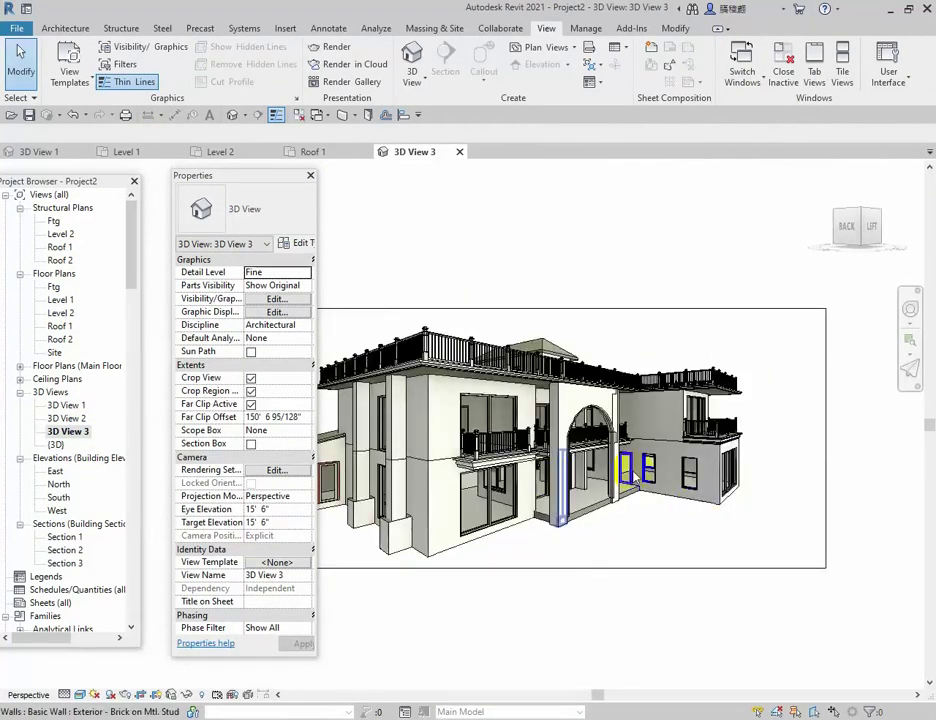
scroll(656, 472, "down", 1)
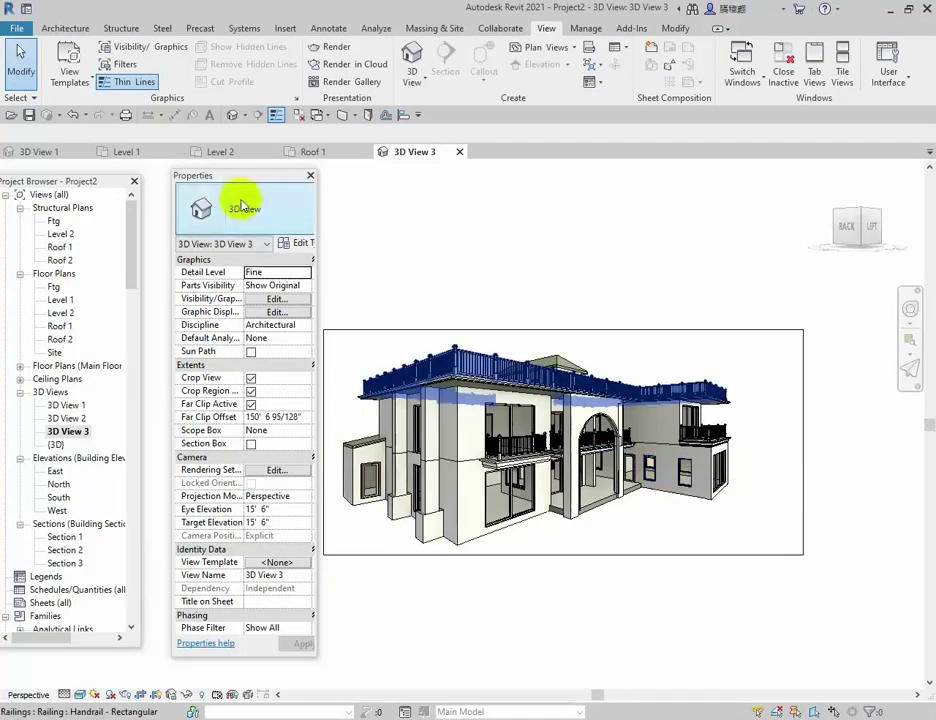
left_click_drag(244, 181, 222, 180)
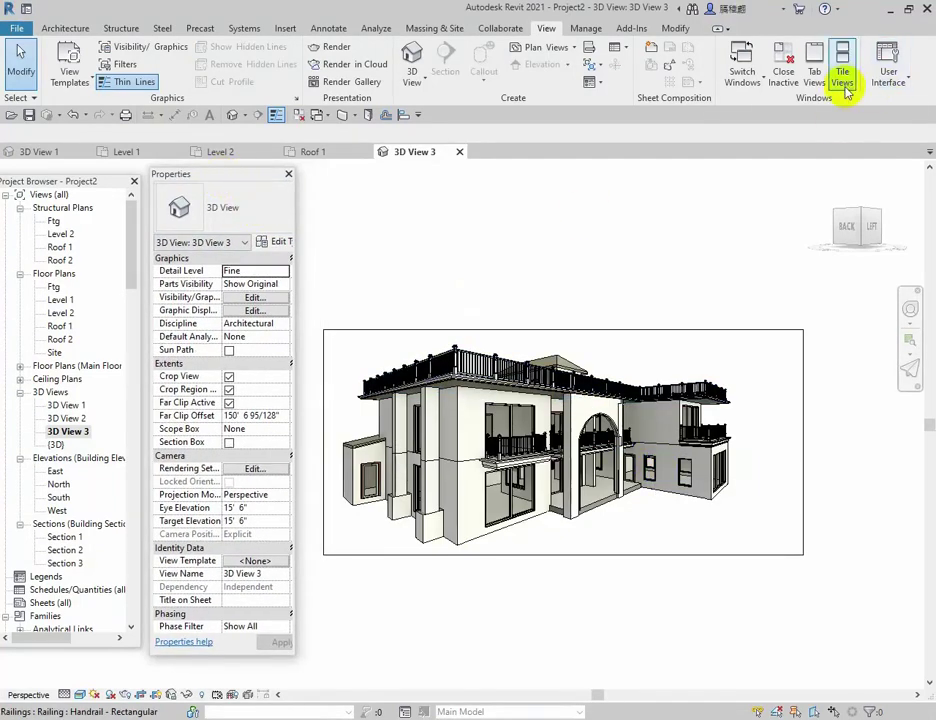
- Tile all open views, fit the model in every one, and move the Properties palette partly over the Project Browser
left_click(843, 78)
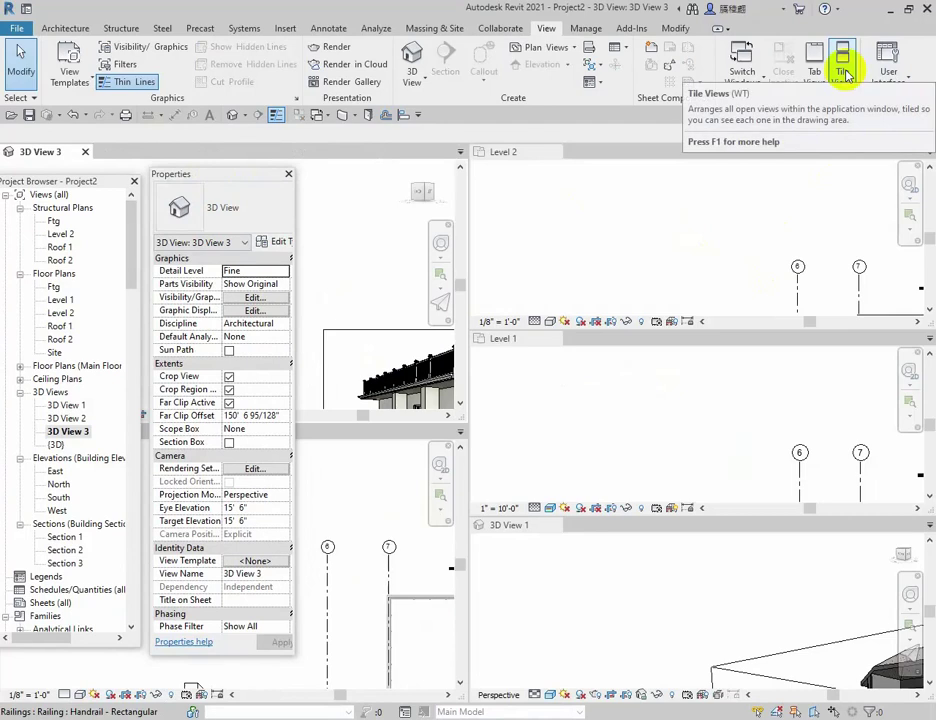
key("z")
key("a")
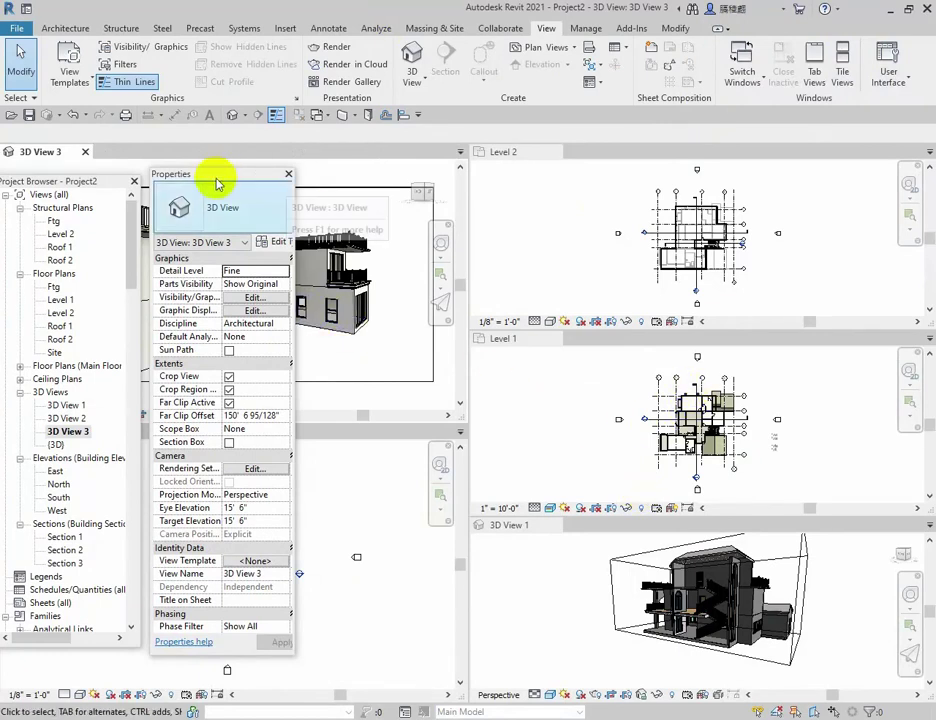
left_click_drag(217, 179, 153, 217)
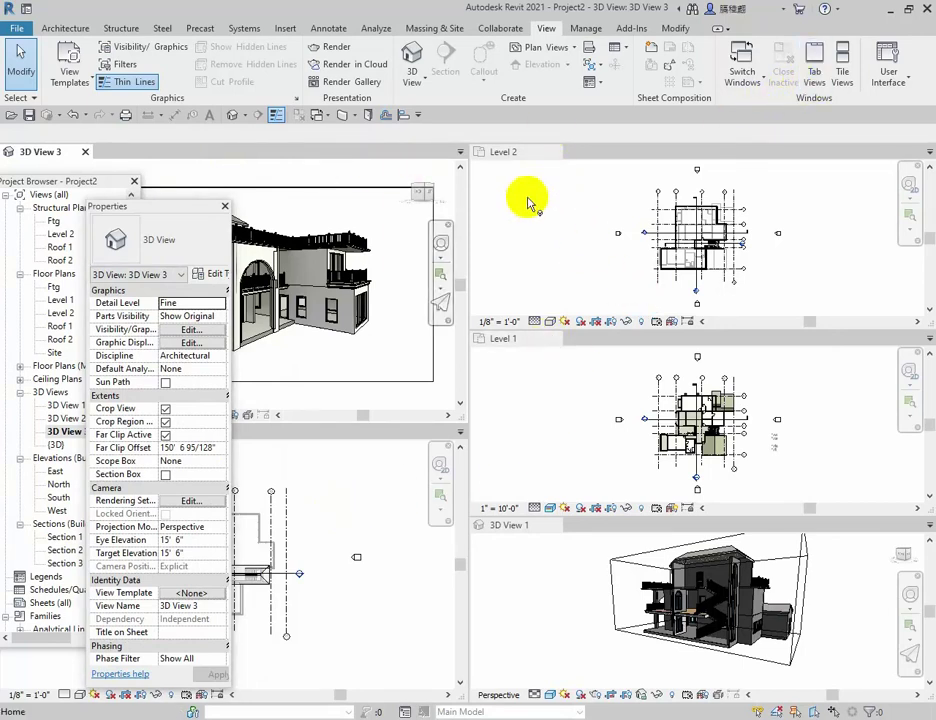
- Close the tiled Level 2, Level 1, 3D View 3 and Roof 1 views, and fit the model in the remaining 3D View 1
left_click(555, 153)
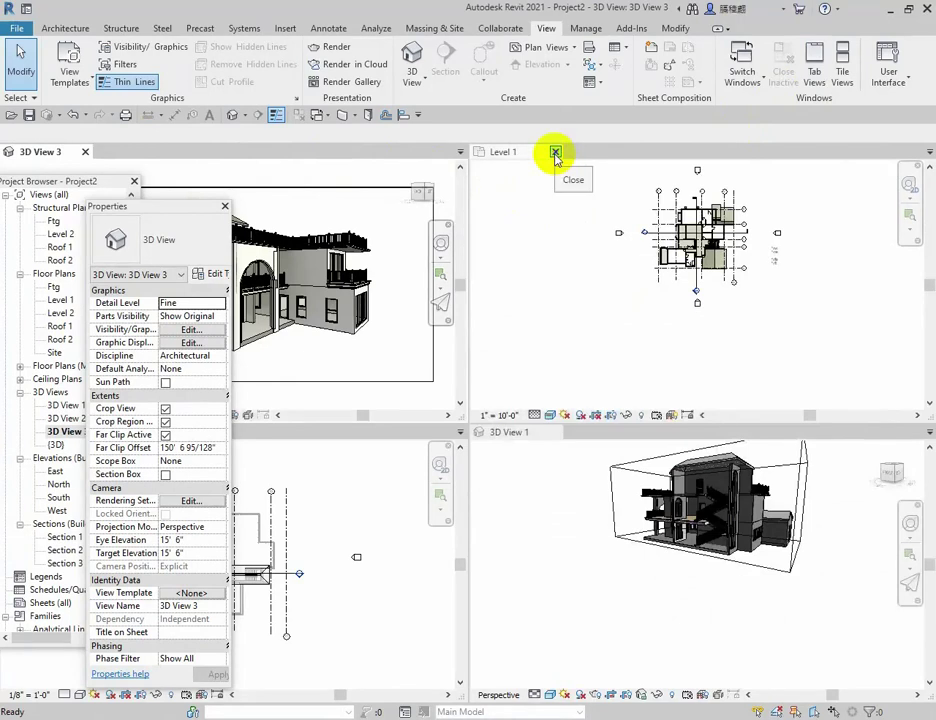
left_click(555, 153)
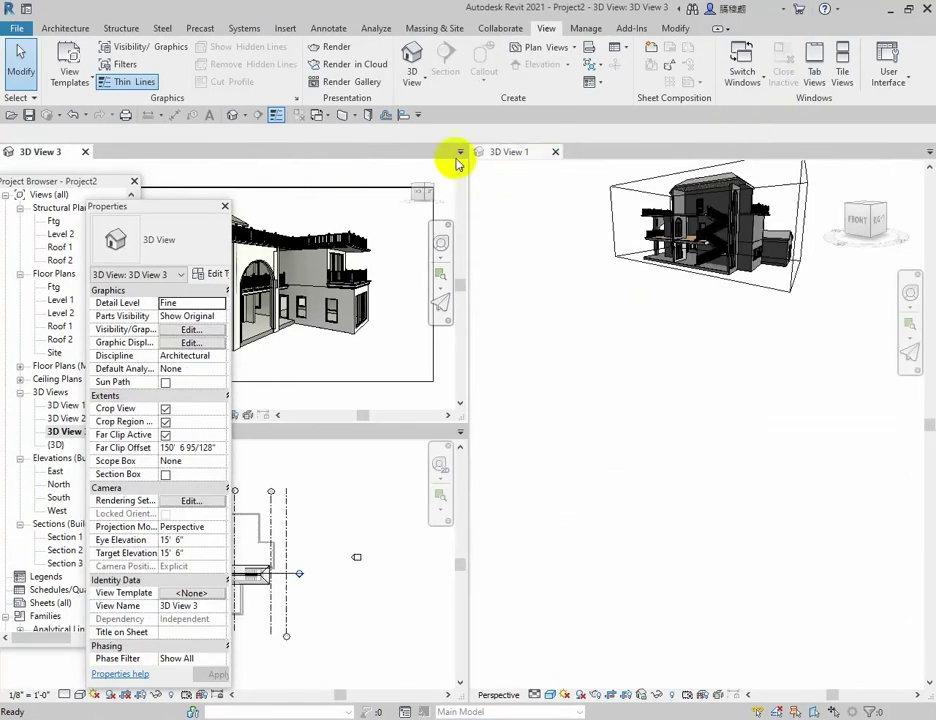
left_click(85, 152)
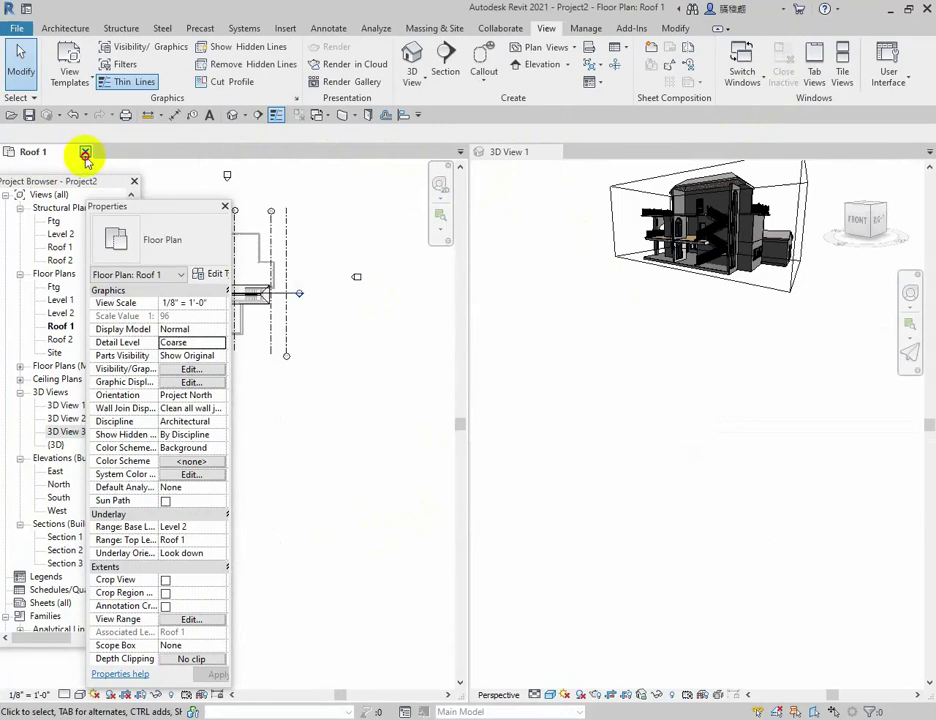
left_click(85, 152)
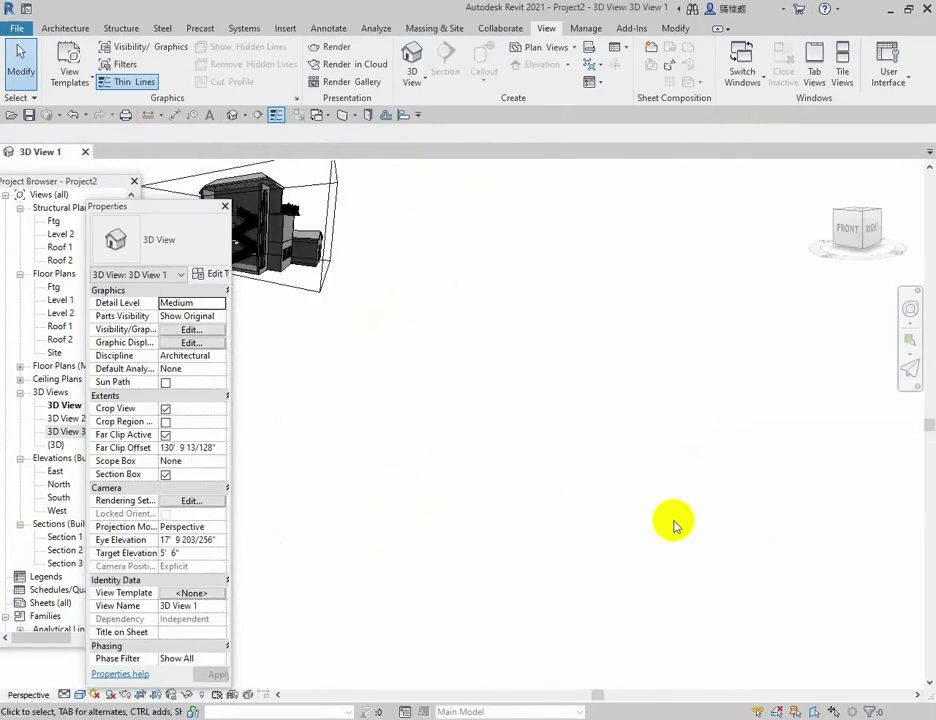
key("a")
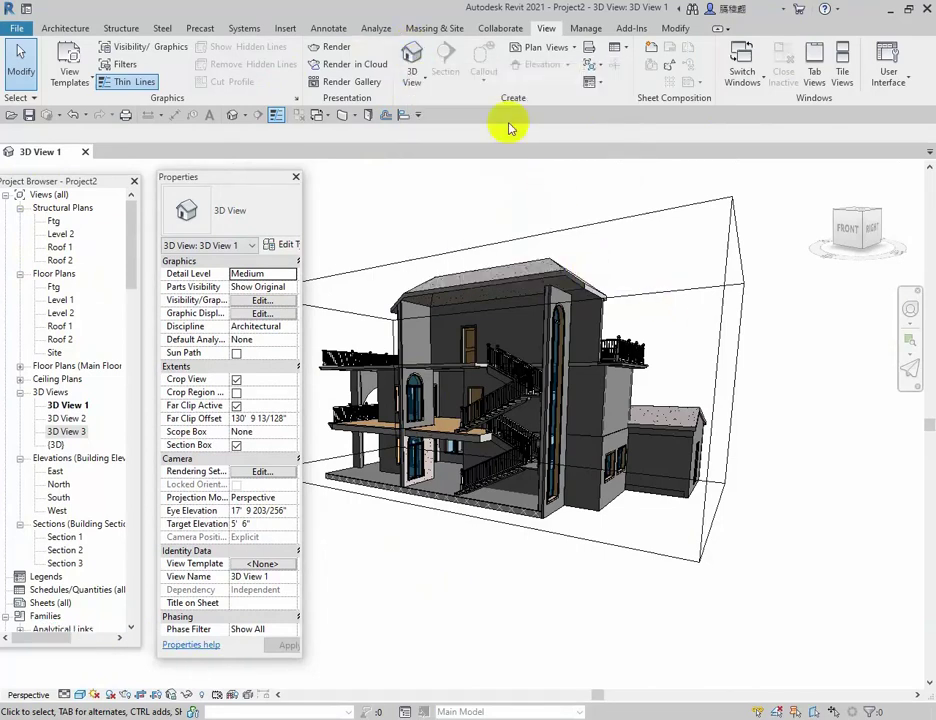
- Open the default {3D} view of the house and close all inactive views
left_click(414, 58)
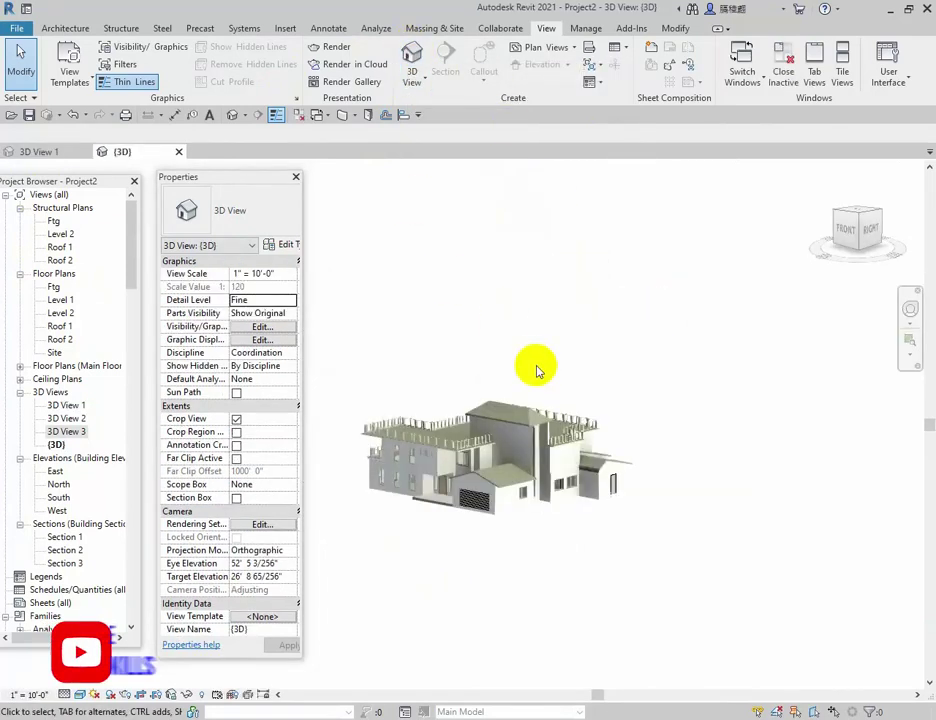
scroll(346, 457, "up", 2)
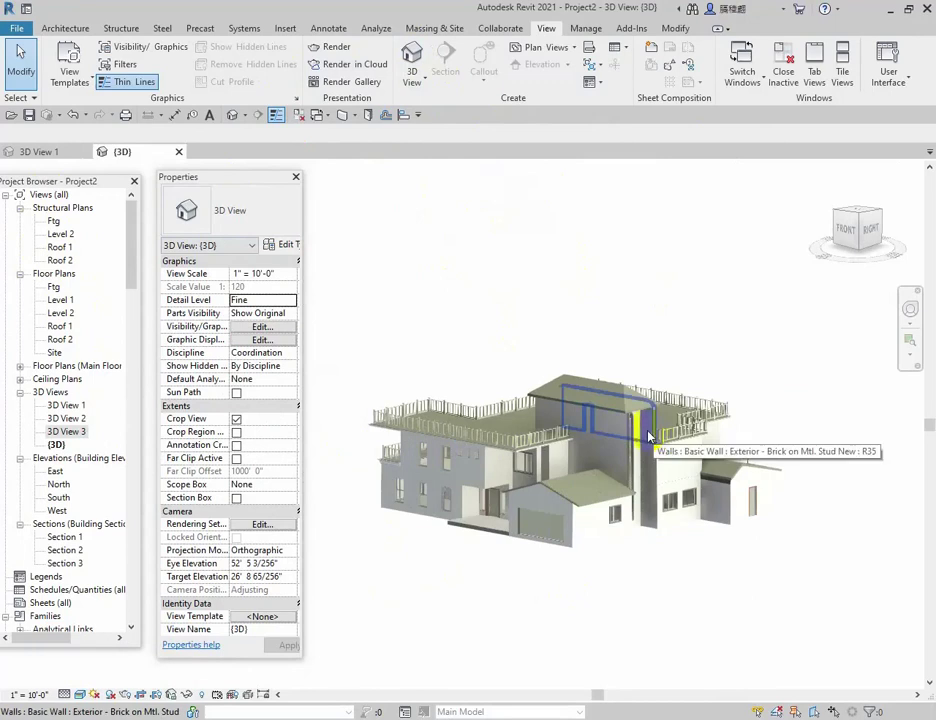
left_click(786, 76)
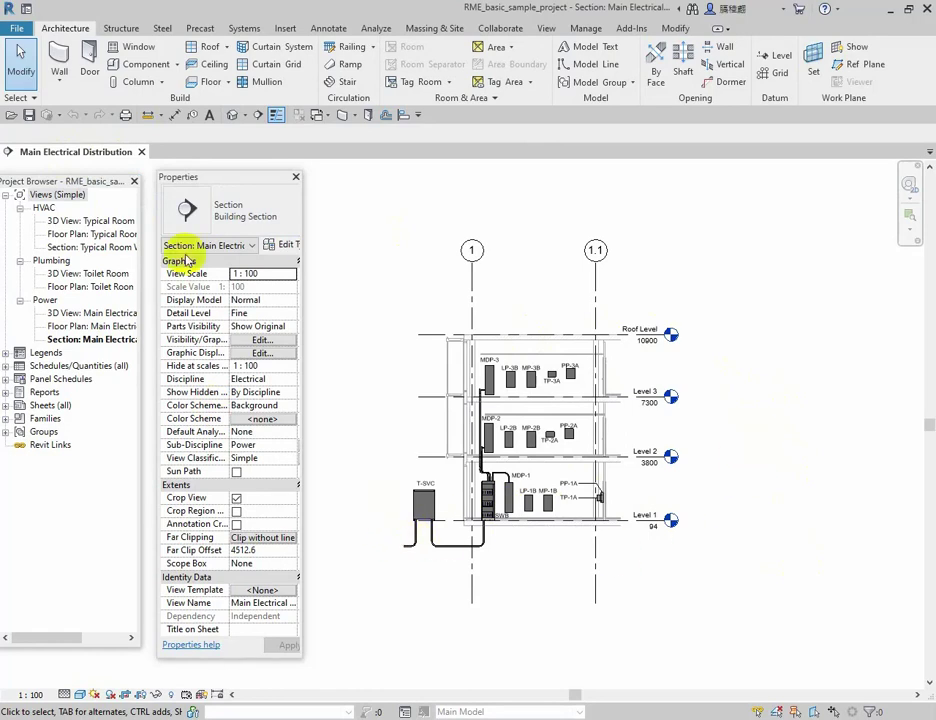
- Open the HVAC 3D view Typical Room WSHP in RME_basic_sample_project, leaving its name unedited
left_click(108, 222)
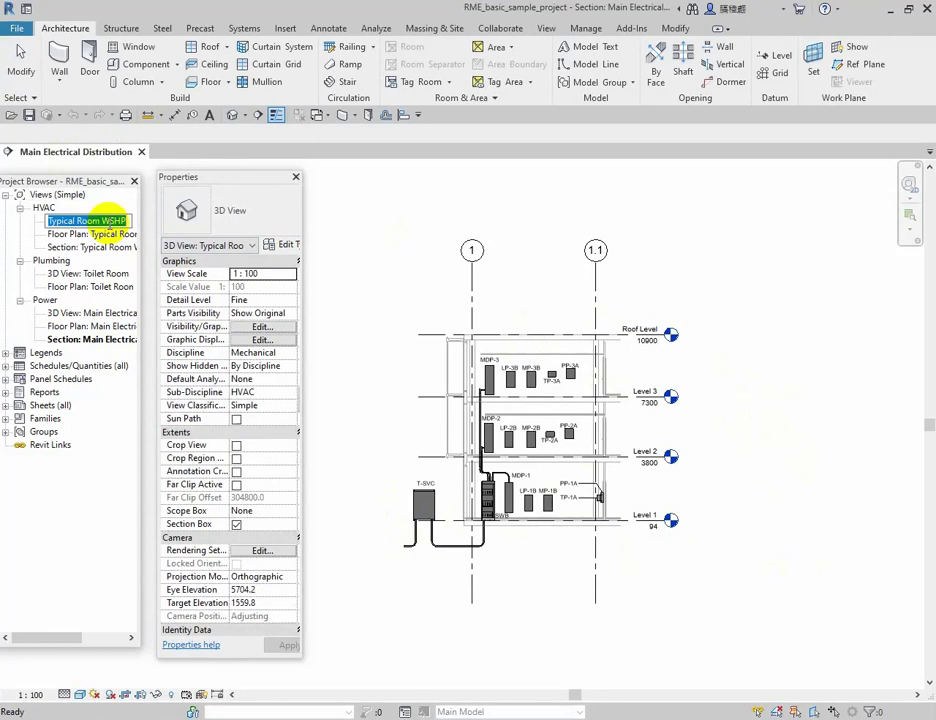
left_click(710, 321)
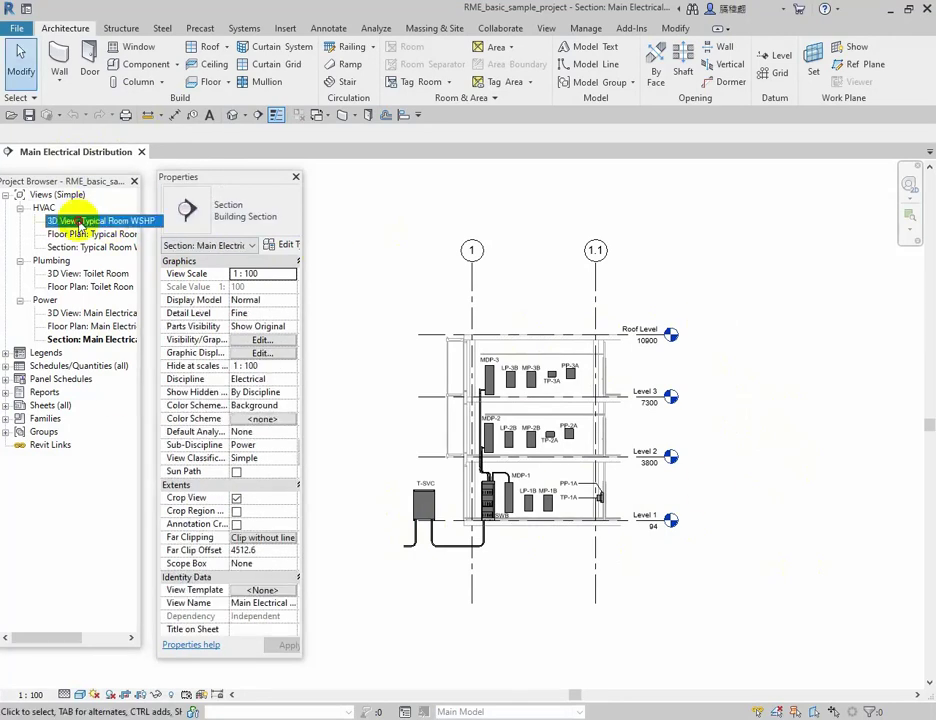
double_click(78, 222)
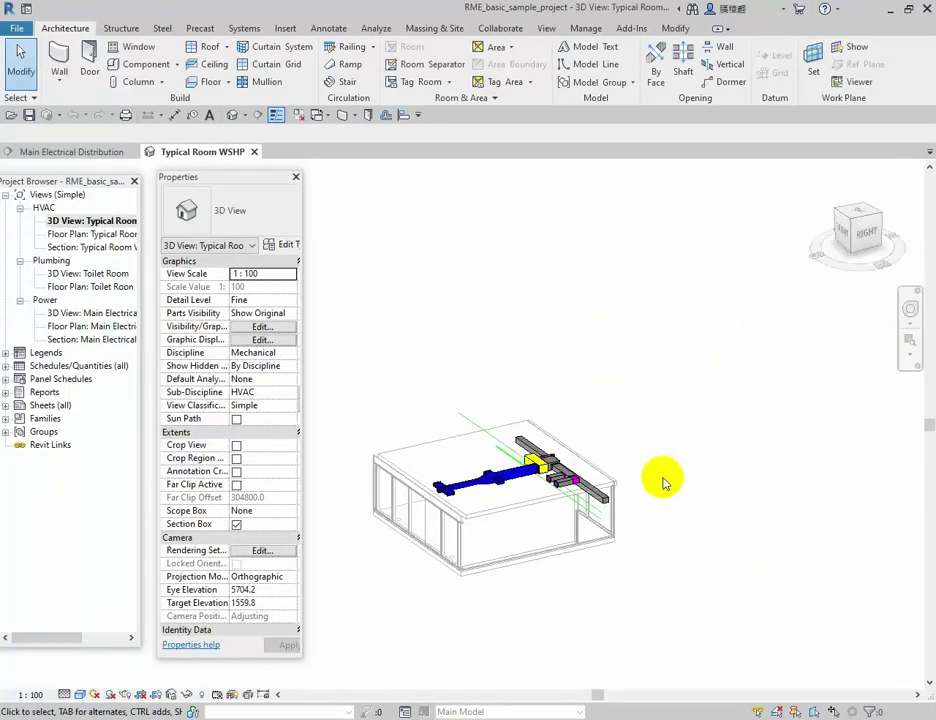
scroll(742, 424, "down", 1)
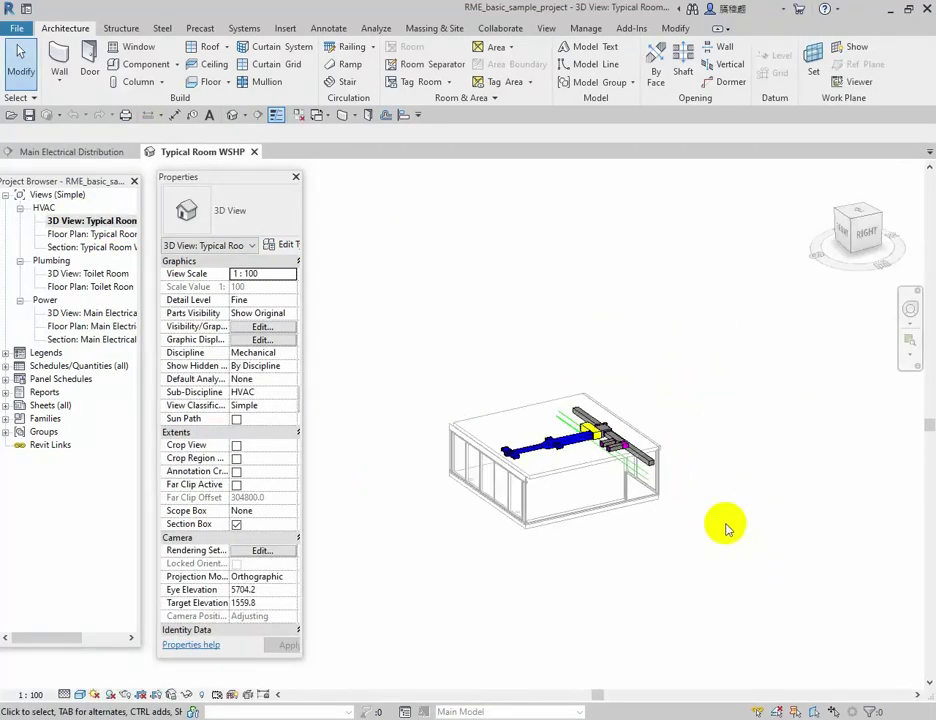
scroll(692, 589, "up", 1)
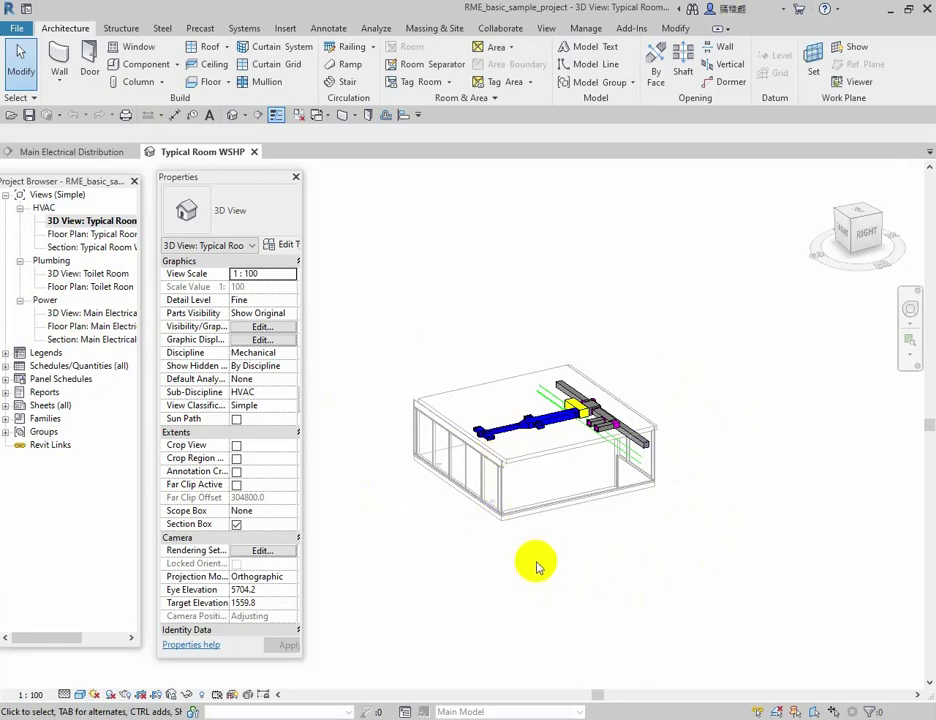
middle_click_drag(537, 566, 570, 569, "shift")
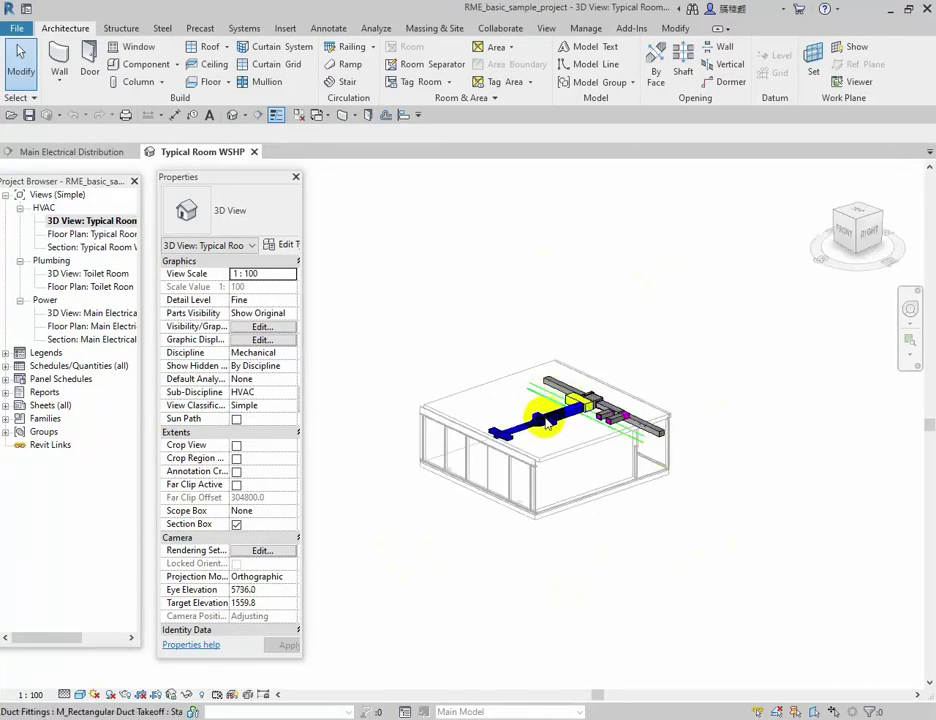
- Select the rectangular duct takeoff on the blue supply duct, examine the ductwork at close and wide zoom, and clear the selection
scroll(546, 424, "up", 2)
left_click(533, 382)
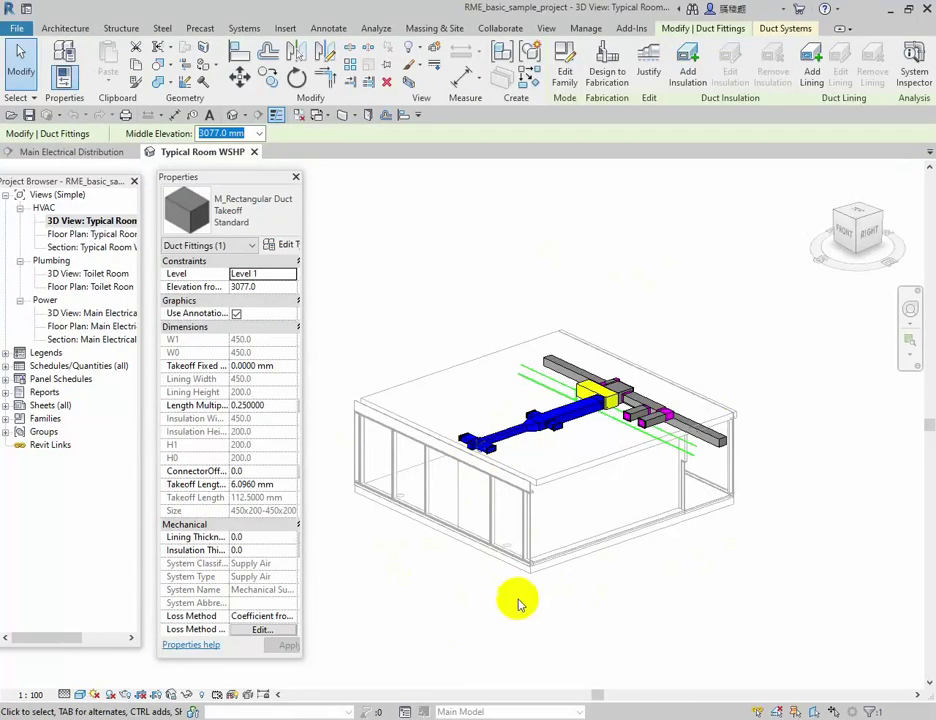
scroll(466, 441, "up", 5)
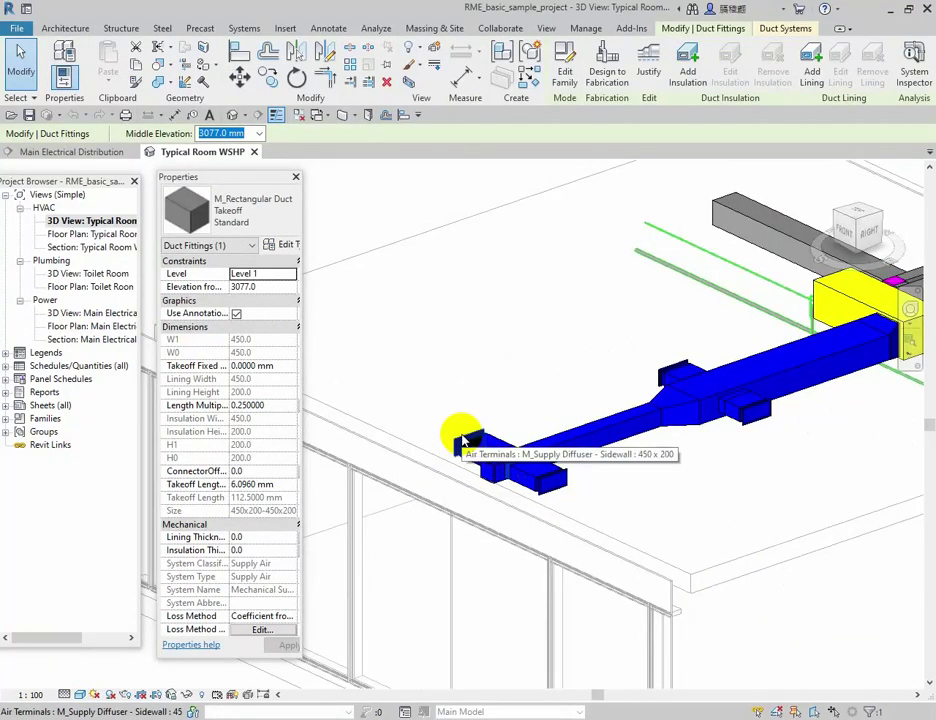
scroll(464, 442, "down", 4)
scroll(464, 442, "up", 2)
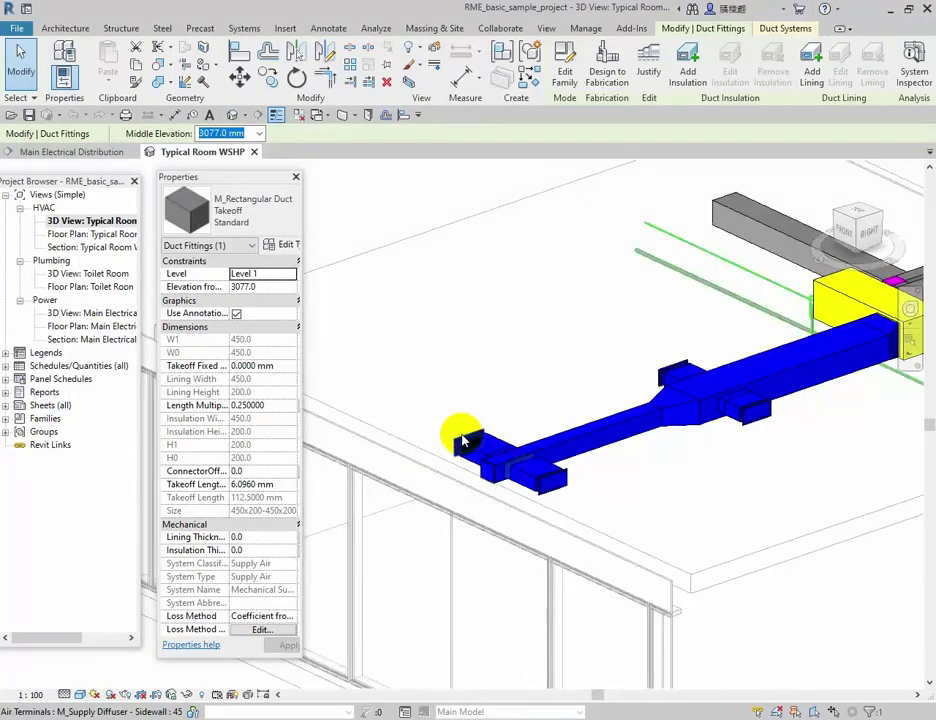
scroll(464, 442, "down", 2)
scroll(464, 442, "down", 3)
scroll(464, 442, "up", 5)
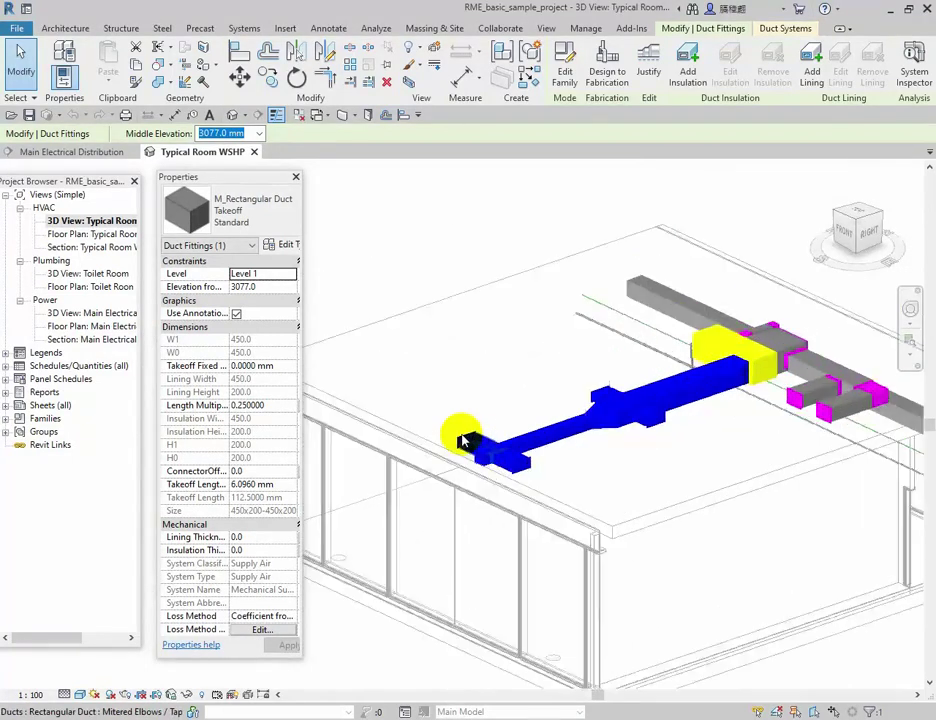
scroll(464, 441, "down", 6)
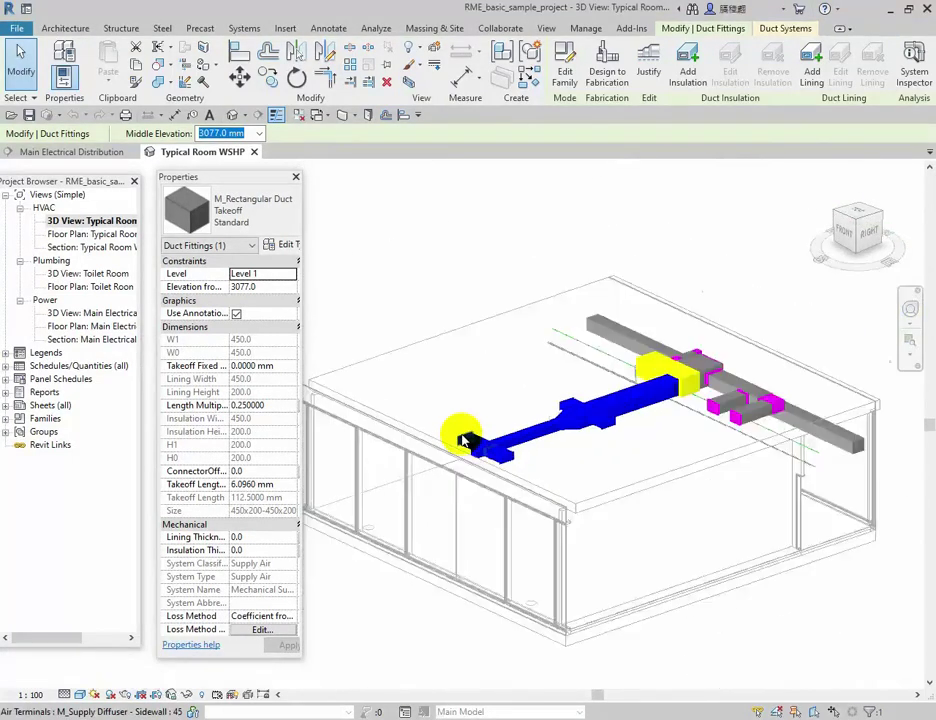
left_click(703, 648)
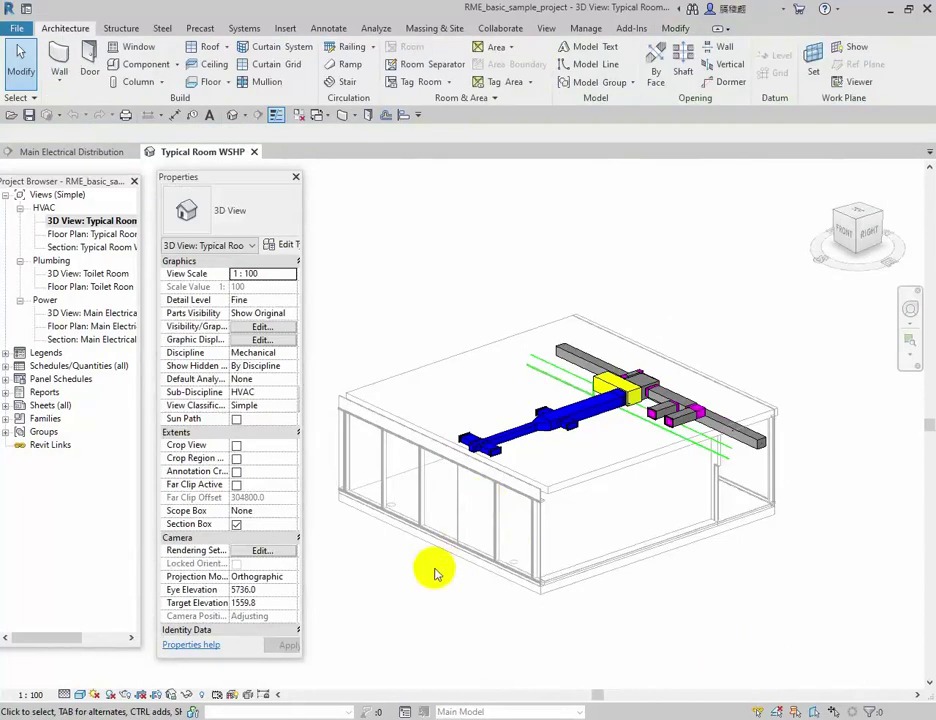
- Select the yellow WSHP mechanical equipment unit and examine its duct and pipe connections up close and within the whole room
scroll(435, 573, "up", 2)
scroll(433, 575, "down", 2)
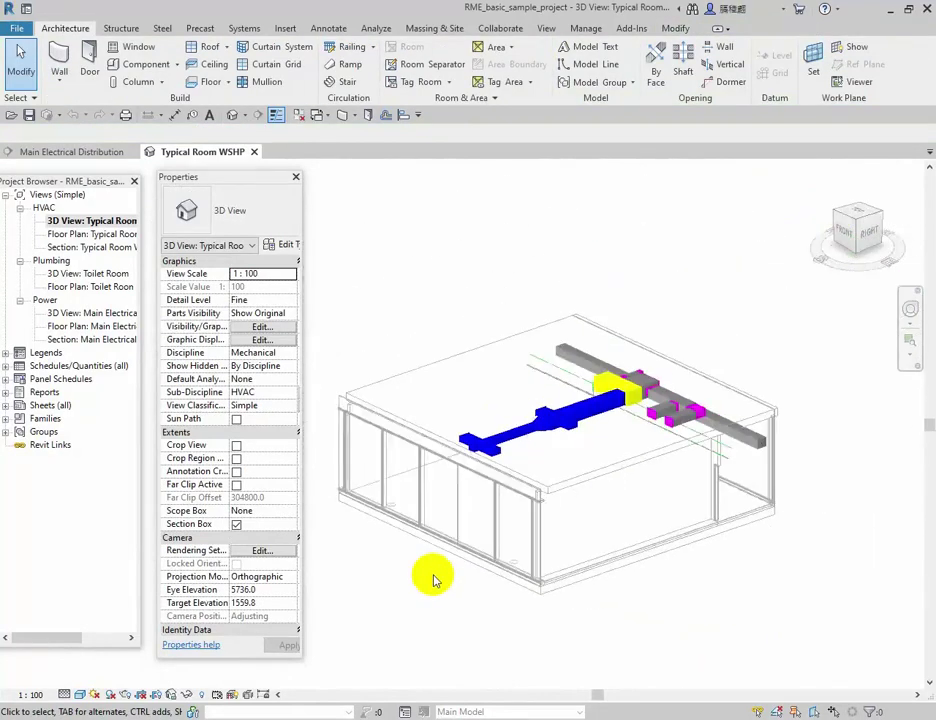
scroll(434, 578, "up", 5)
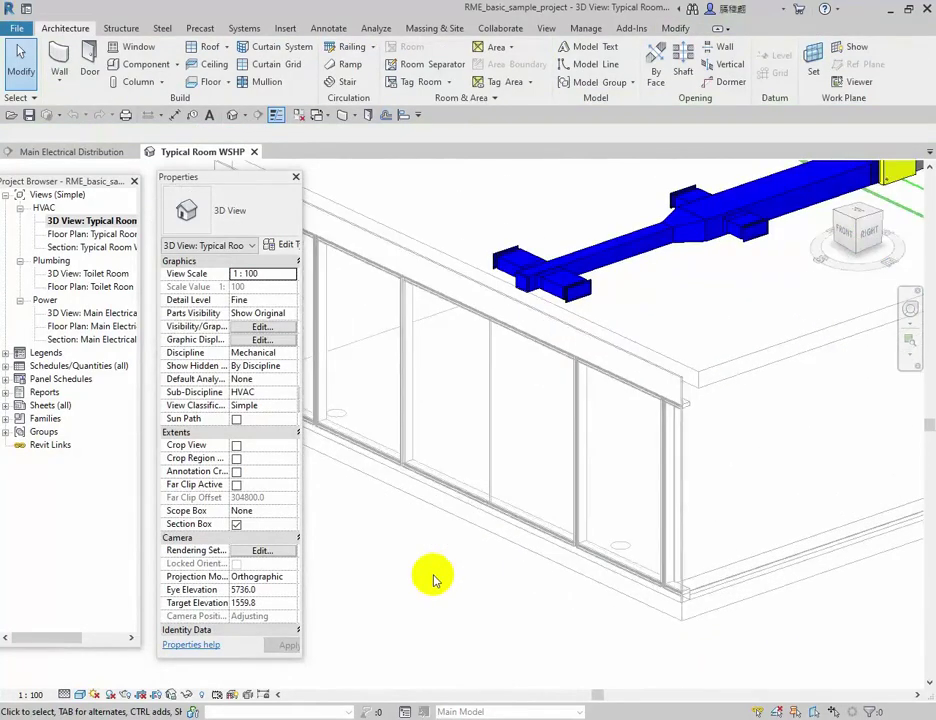
scroll(434, 578, "down", 5)
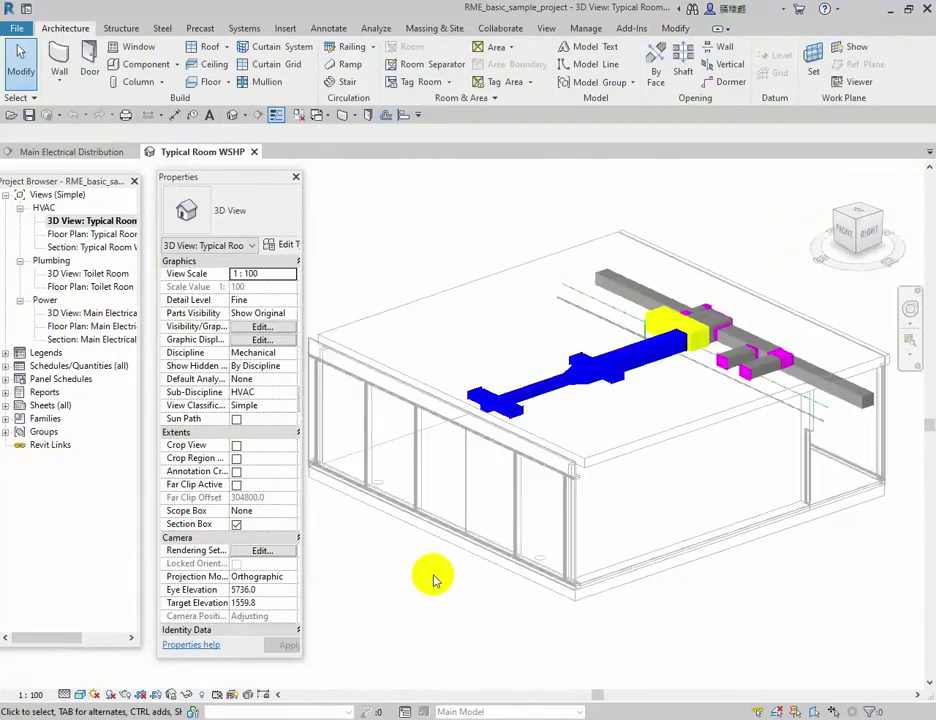
left_click(682, 333)
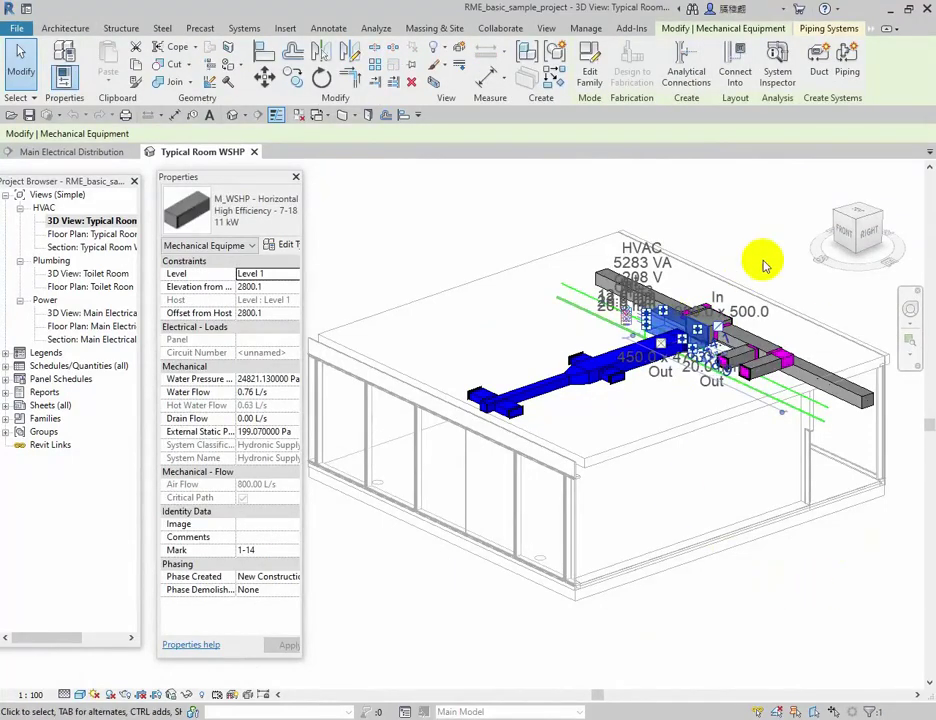
scroll(762, 265, "up", 5)
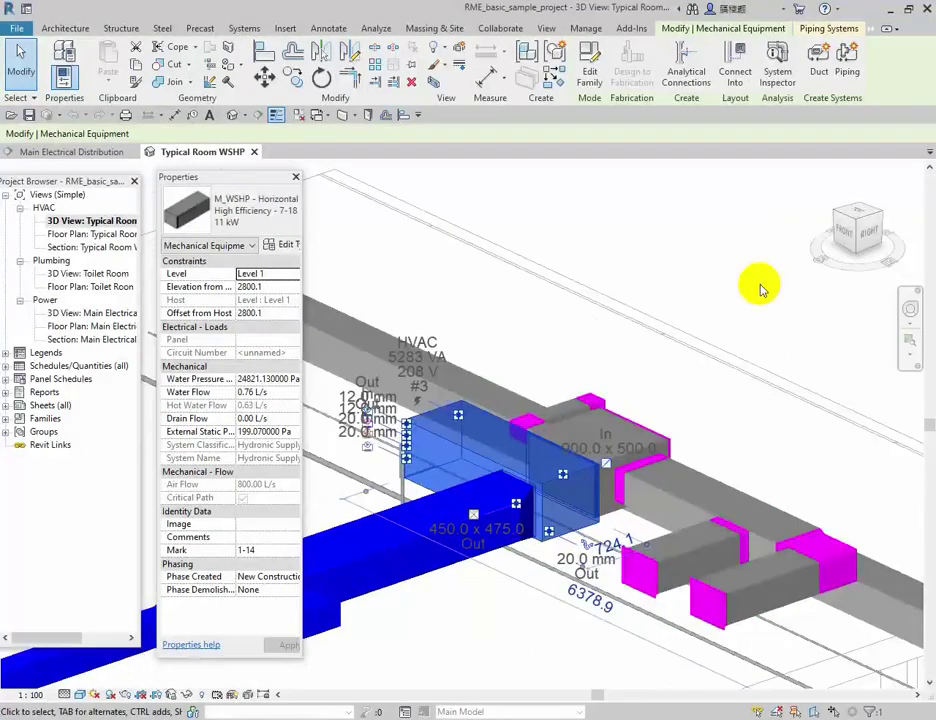
scroll(757, 300, "up", 2)
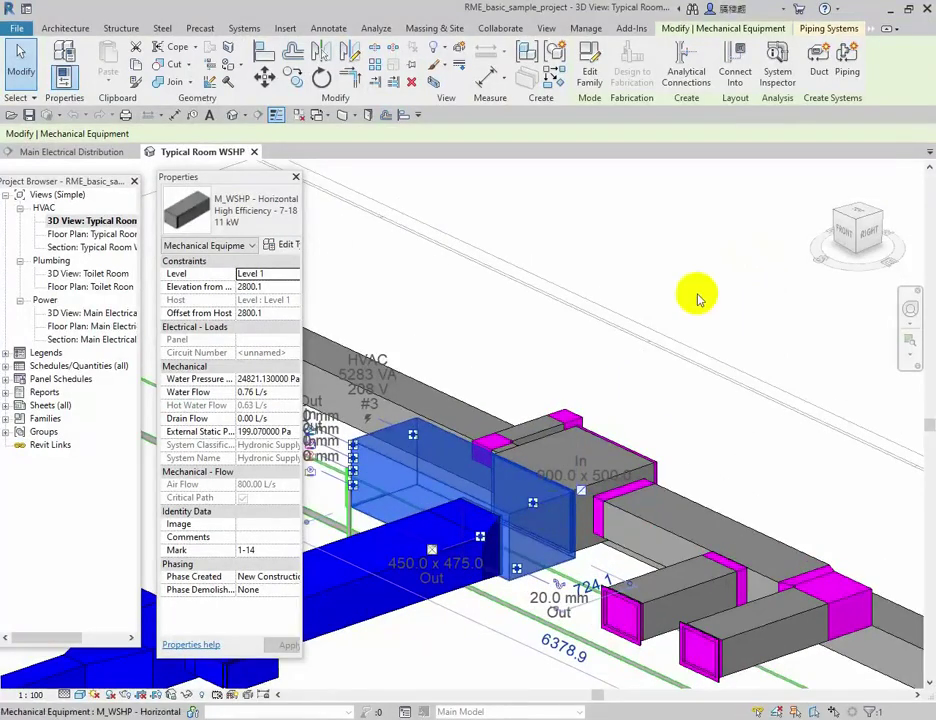
scroll(707, 258, "down", 6)
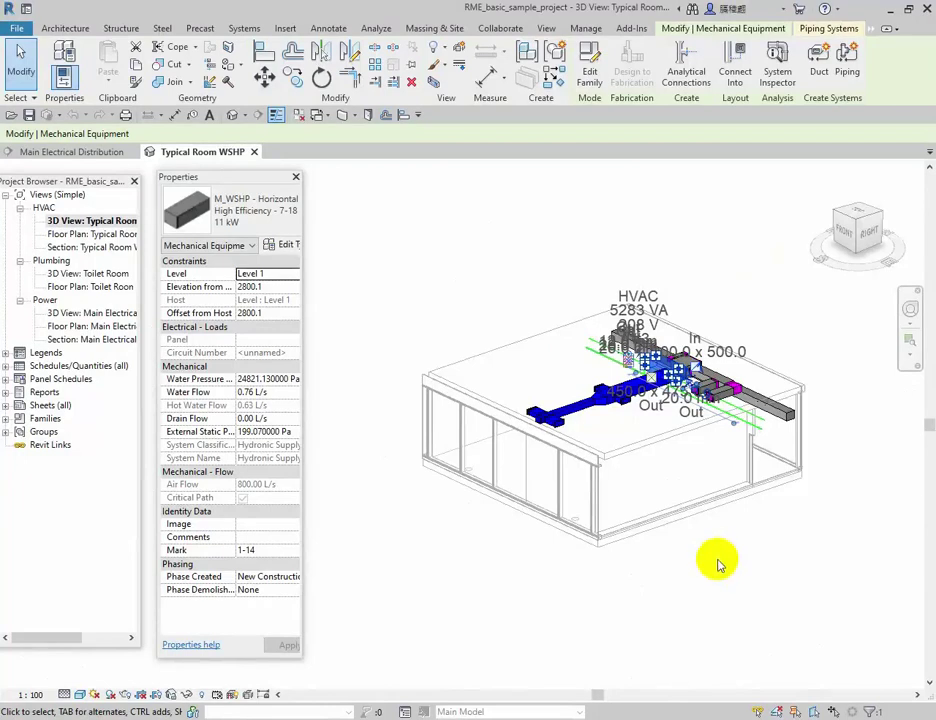
middle_click_drag(707, 567, 762, 568, "shift")
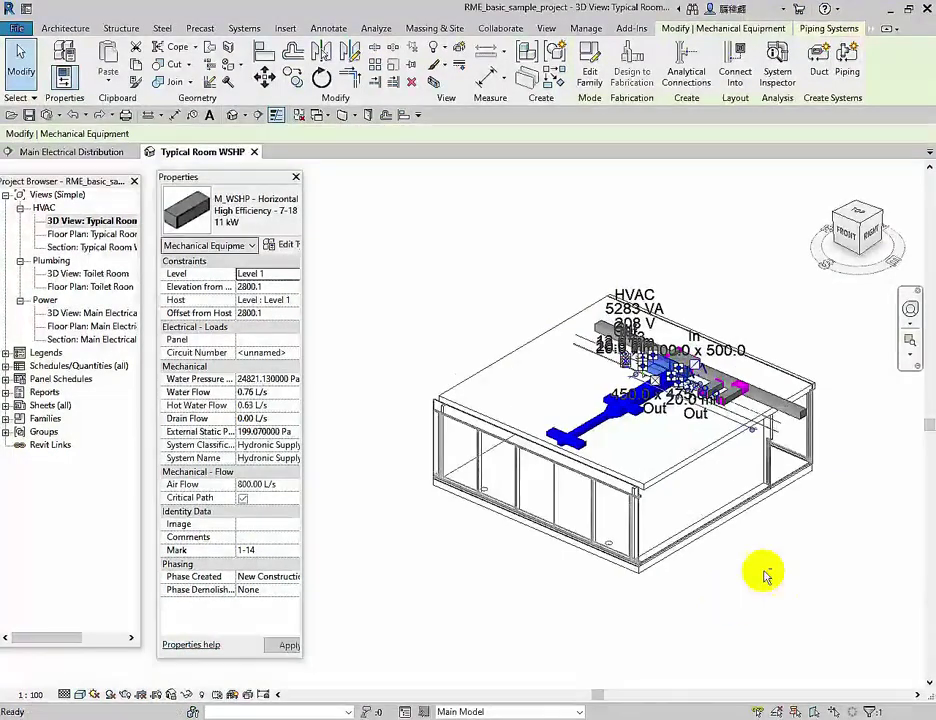
- Select the 45-degree rectangular duct transition on the blue supply duct and orbit the room around it
left_click(617, 406)
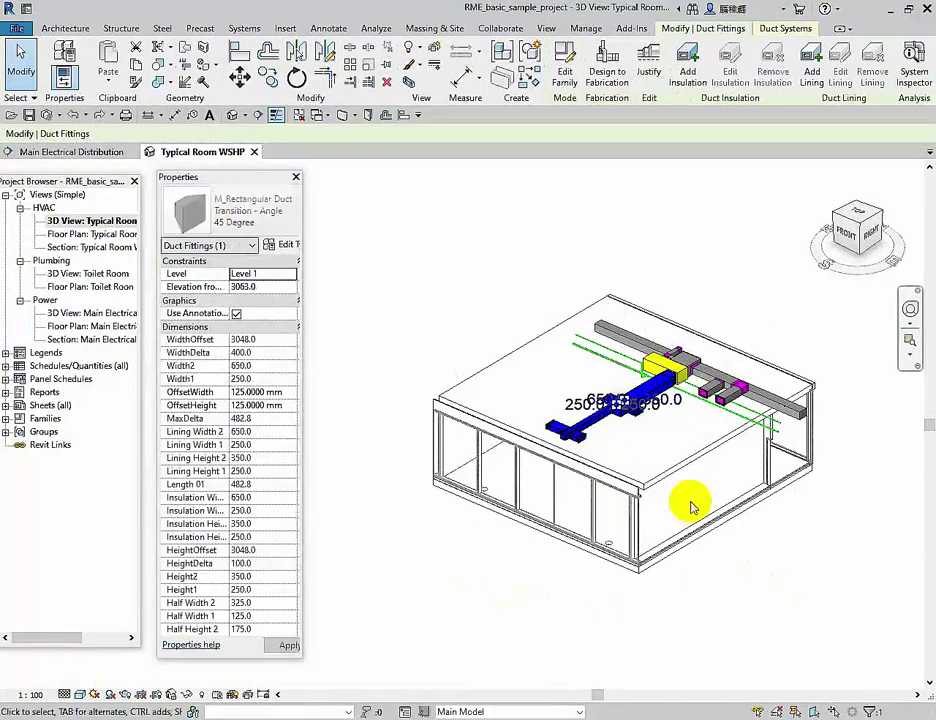
middle_click_drag(745, 550, 757, 595, "shift")
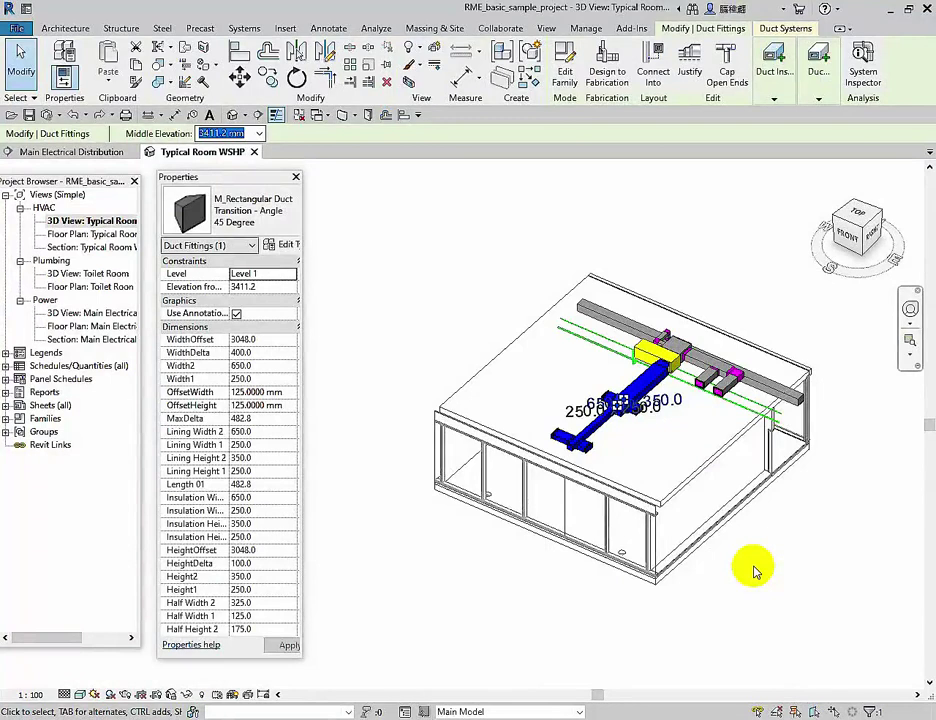
scroll(755, 570, "down", 2)
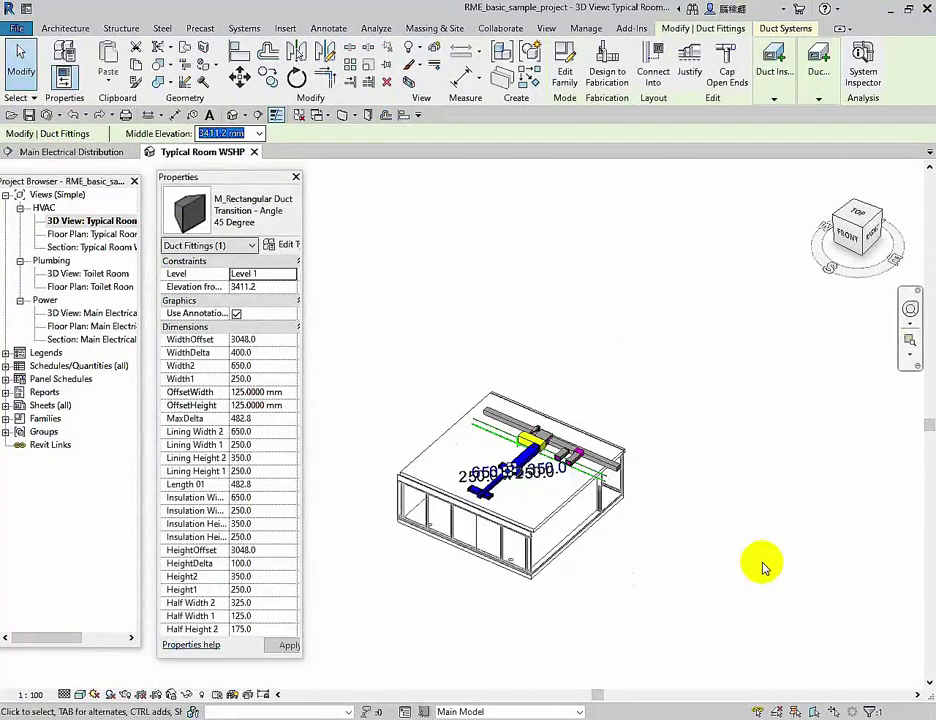
- Return the 3D view to its home orientation with the ViewCube and examine the selected duct transition up close
left_click(826, 174)
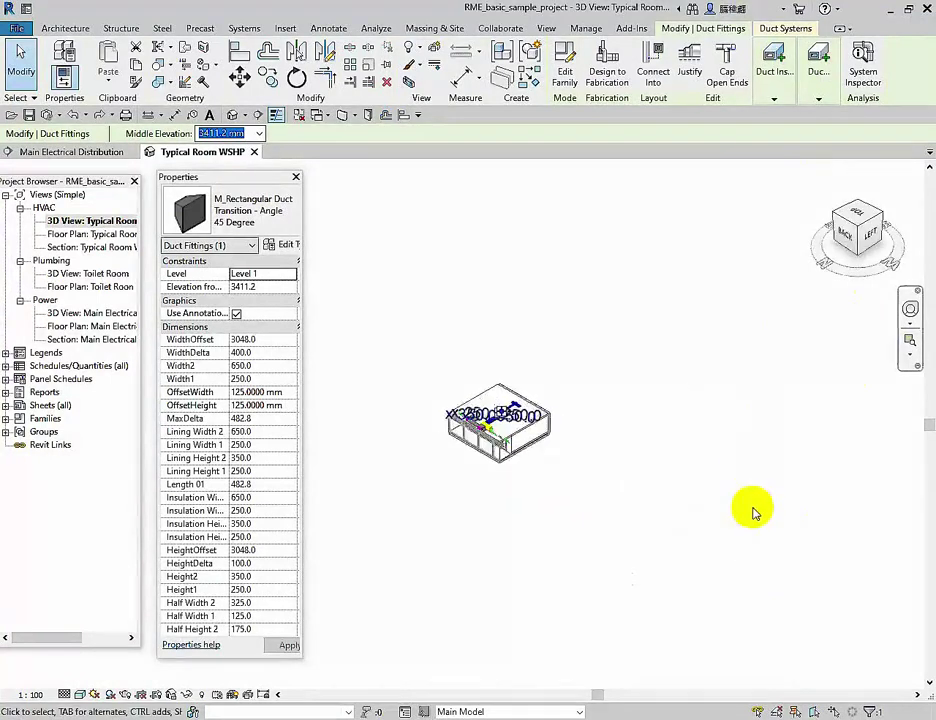
scroll(753, 512, "up", 3)
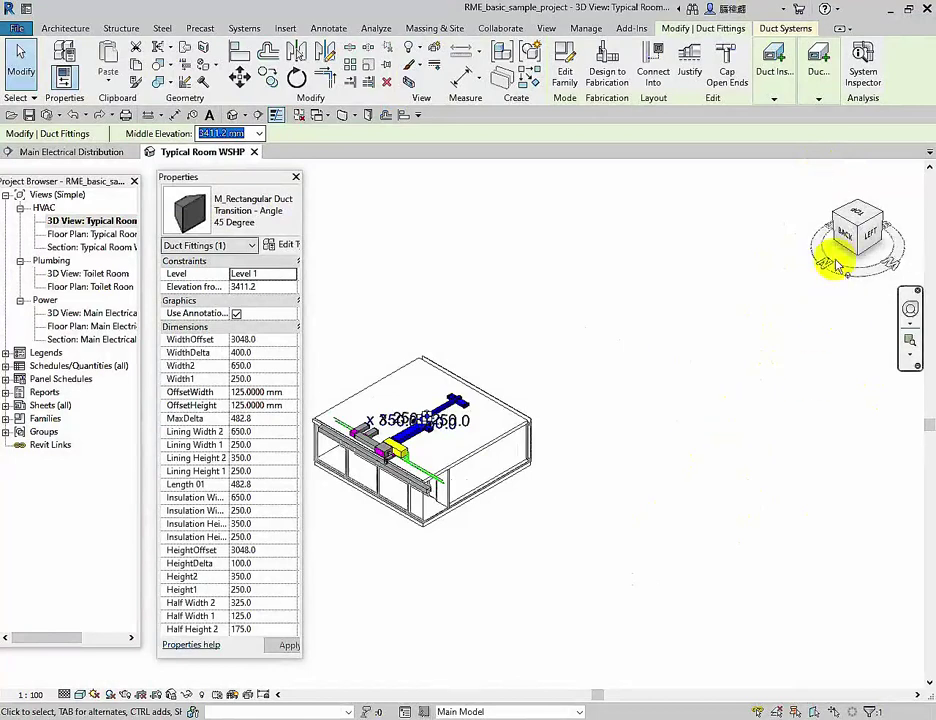
left_click(866, 233)
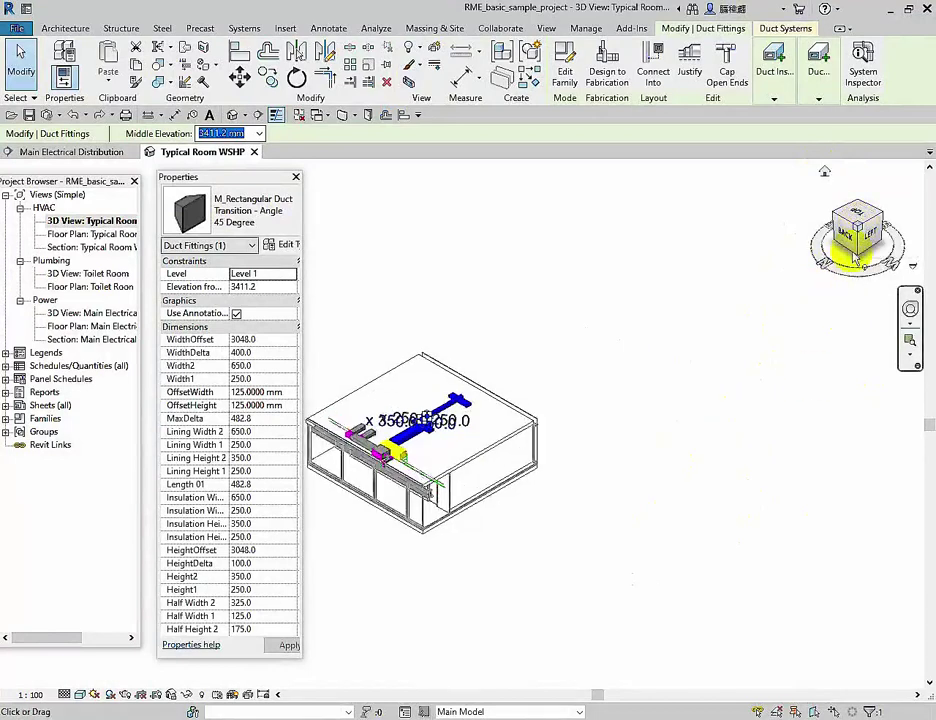
scroll(778, 385, "down", 10)
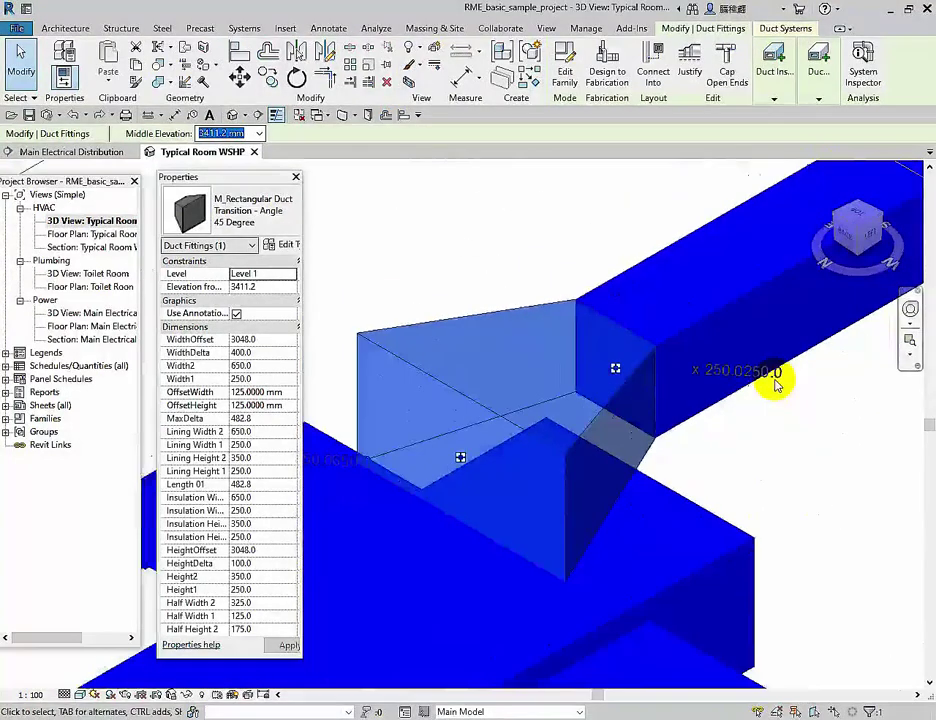
- Turn the 3D view to the top-front-left corner orientation, fit the whole room in view, and clear the duct transition selection
scroll(778, 385, "down", 3)
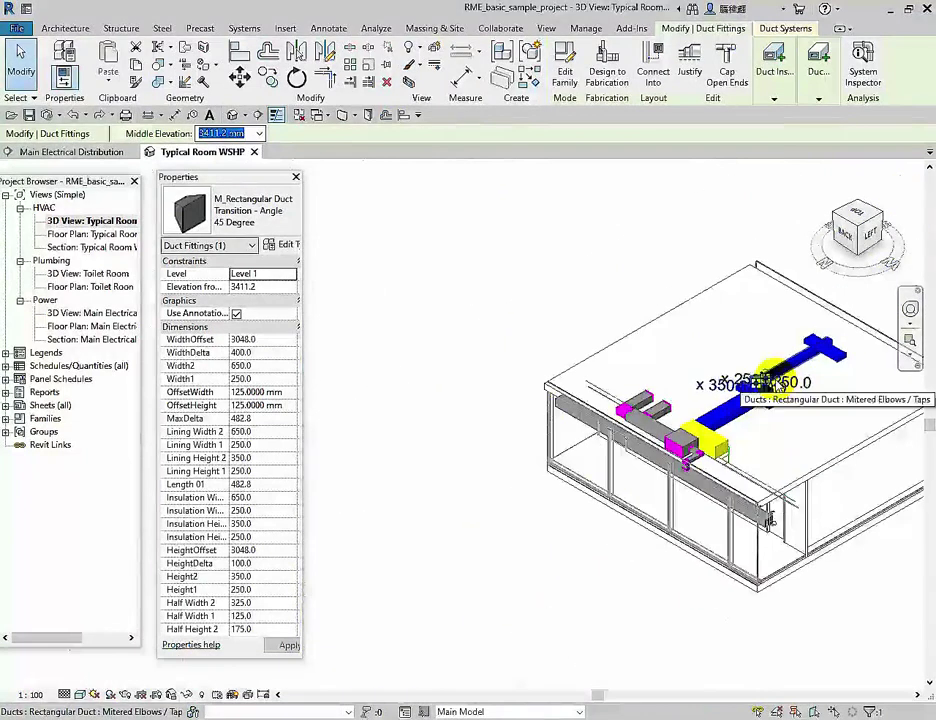
scroll(481, 413, "down", 3)
scroll(817, 365, "down", 2)
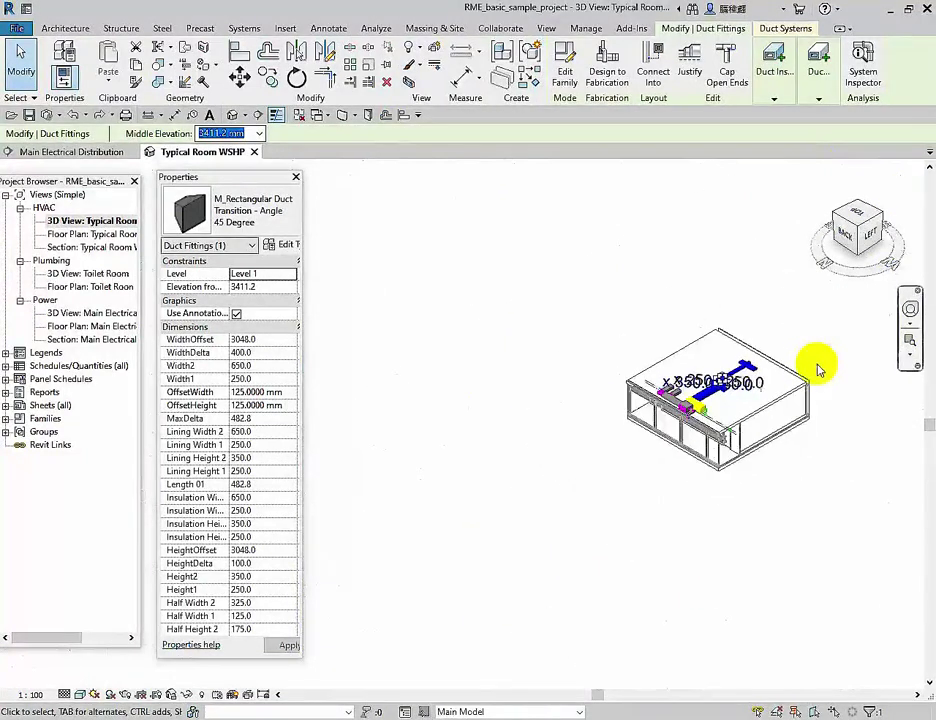
left_click(879, 218)
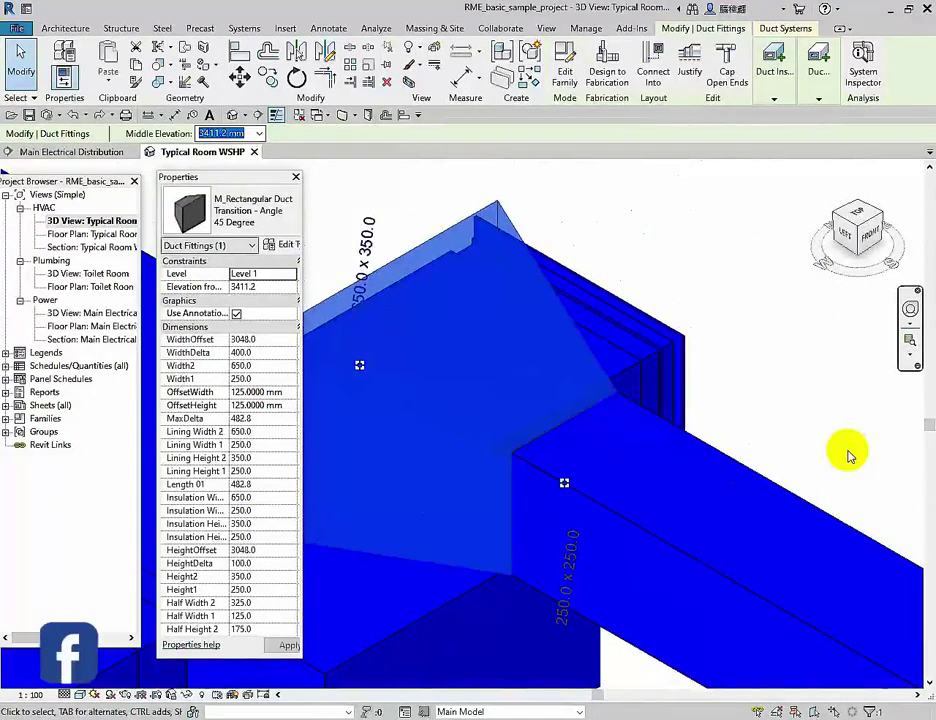
key("z")
key("a")
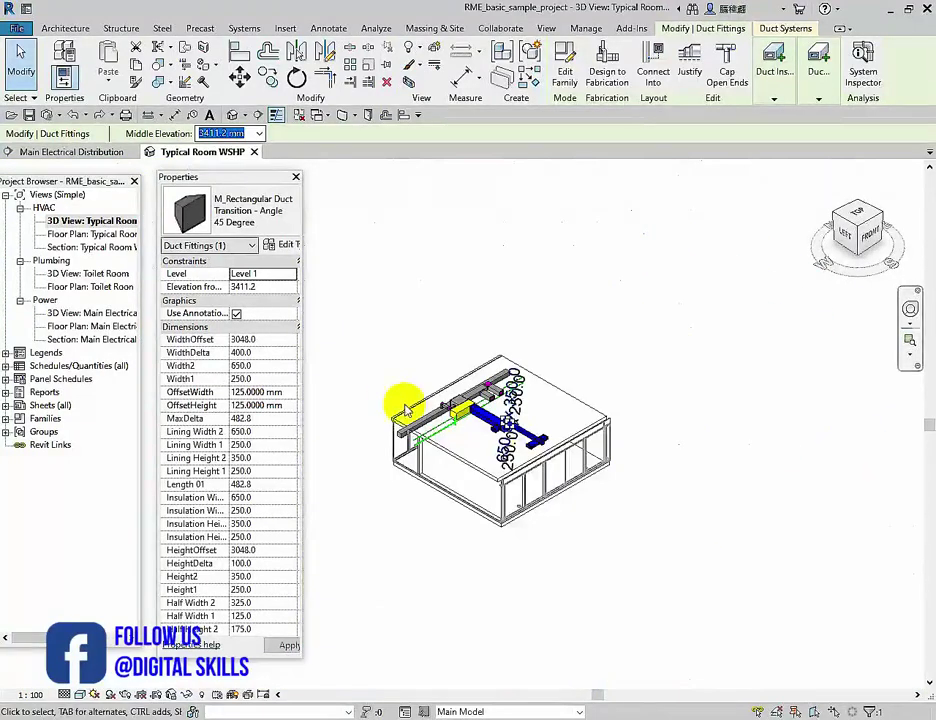
left_click(756, 564)
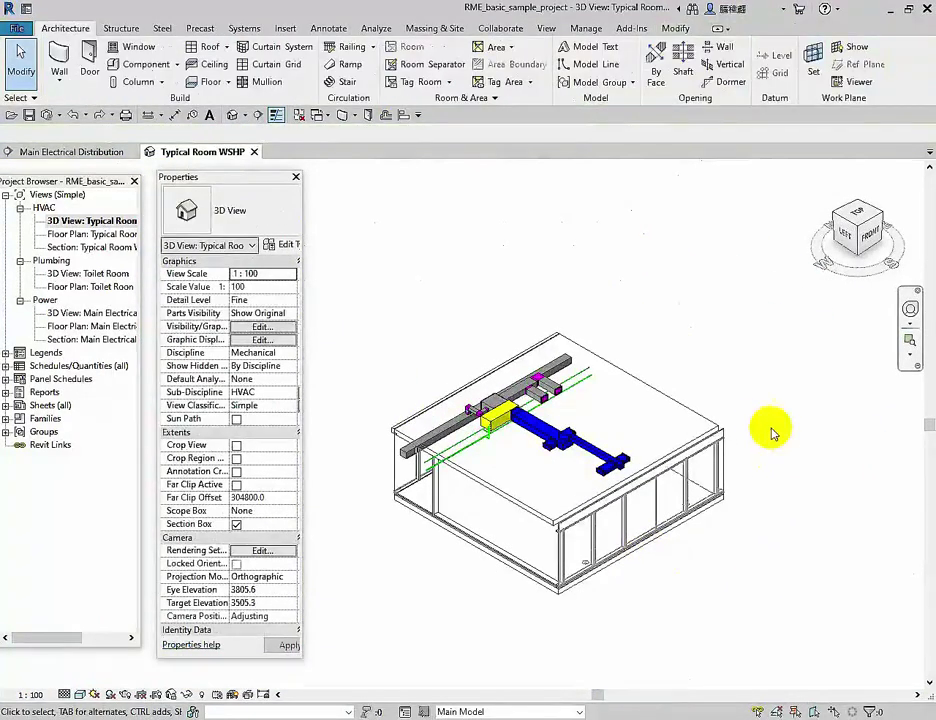
- Orbit the 3D view around the typical room to examine the ductwork from the front and right sides
scroll(555, 432, "up", 3)
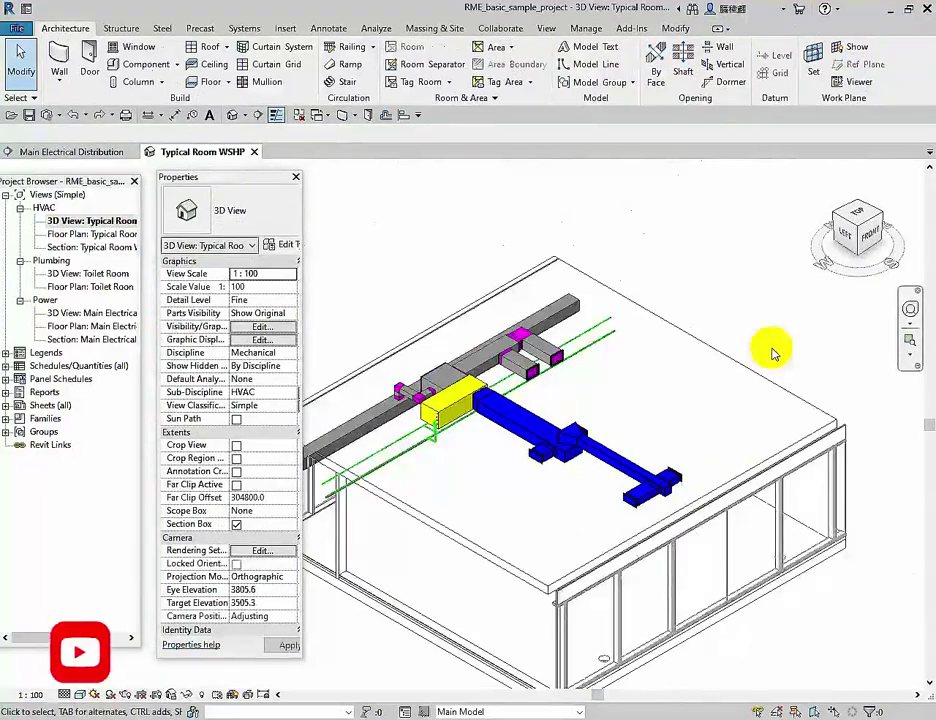
middle_click_drag(783, 362, 568, 439, "shift")
scroll(850, 538, "down", 3)
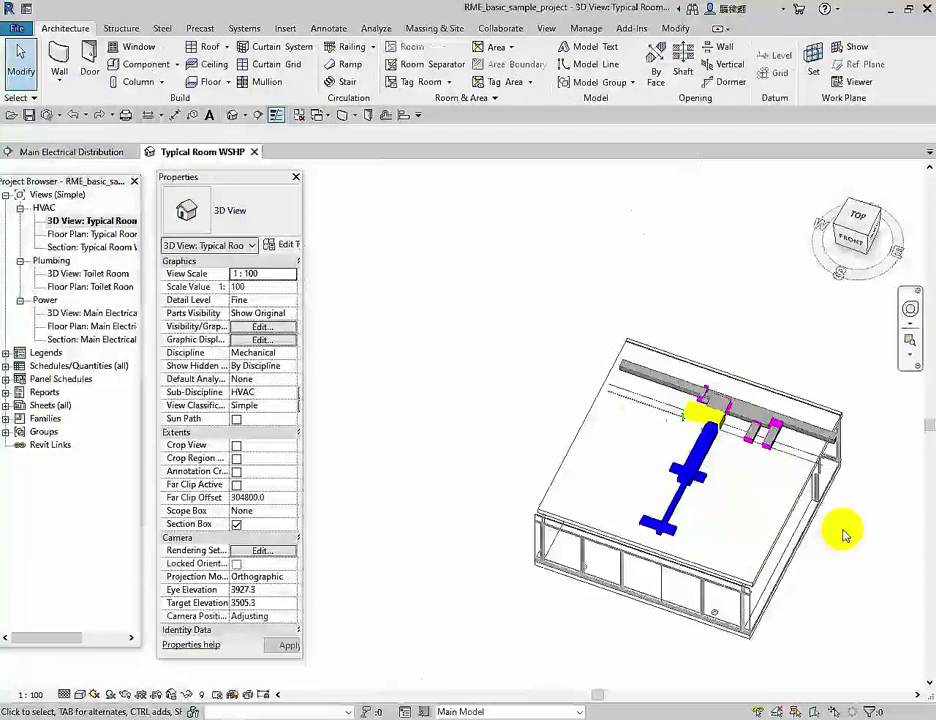
middle_click_drag(842, 533, 690, 427, "shift")
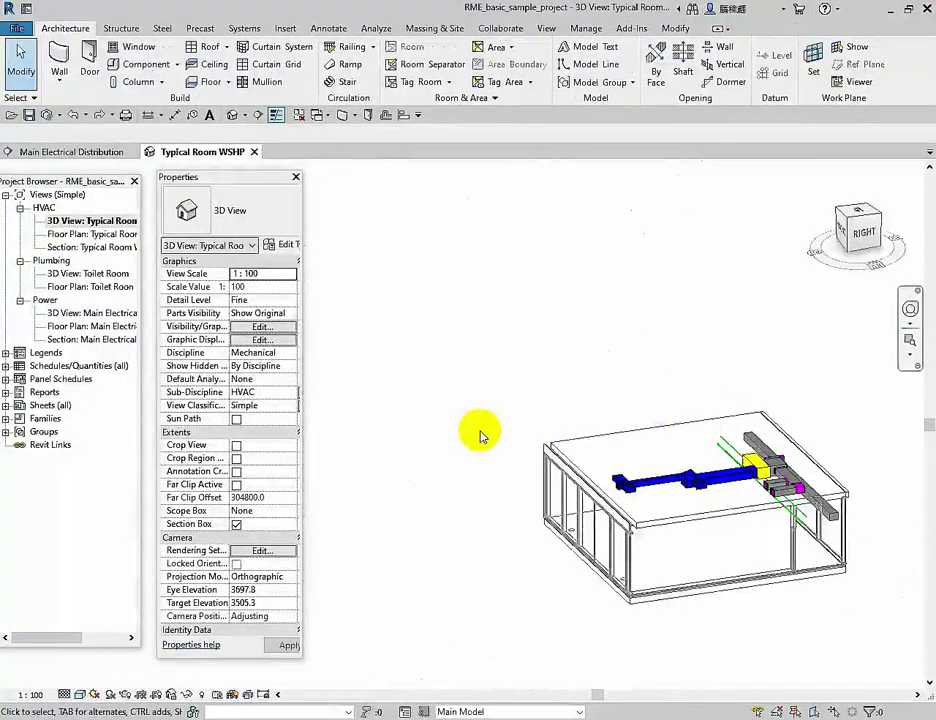
scroll(466, 428, "down", 3)
middle_click_drag(735, 570, 627, 580, "shift")
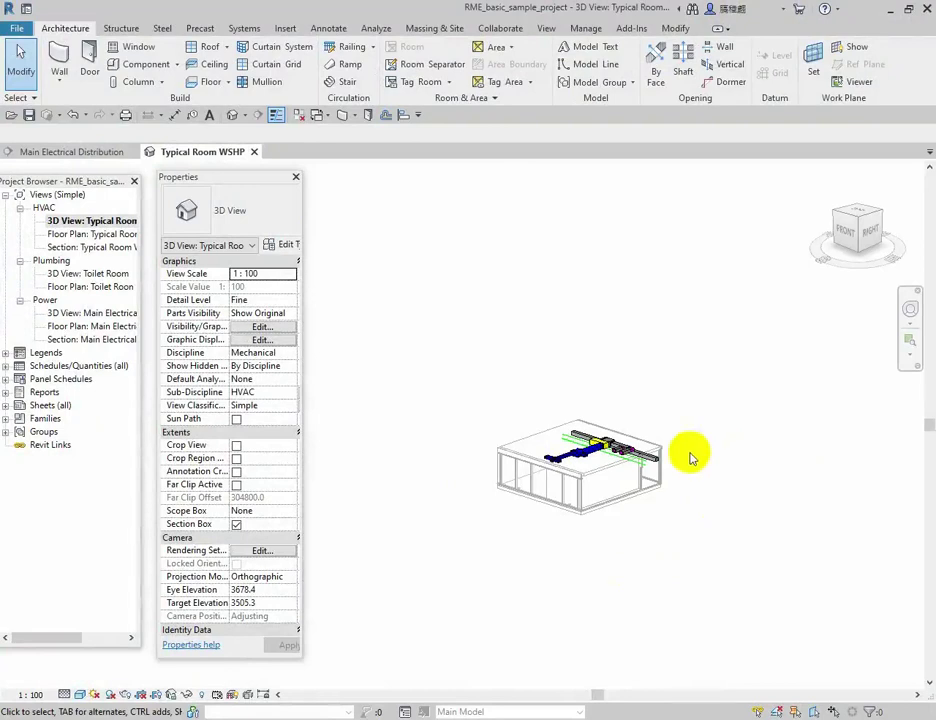
- Select the narrow blue rectangular supply duct, examine it up close and within the whole room, and clear the selection
left_click(581, 454)
scroll(581, 454, "up", 4)
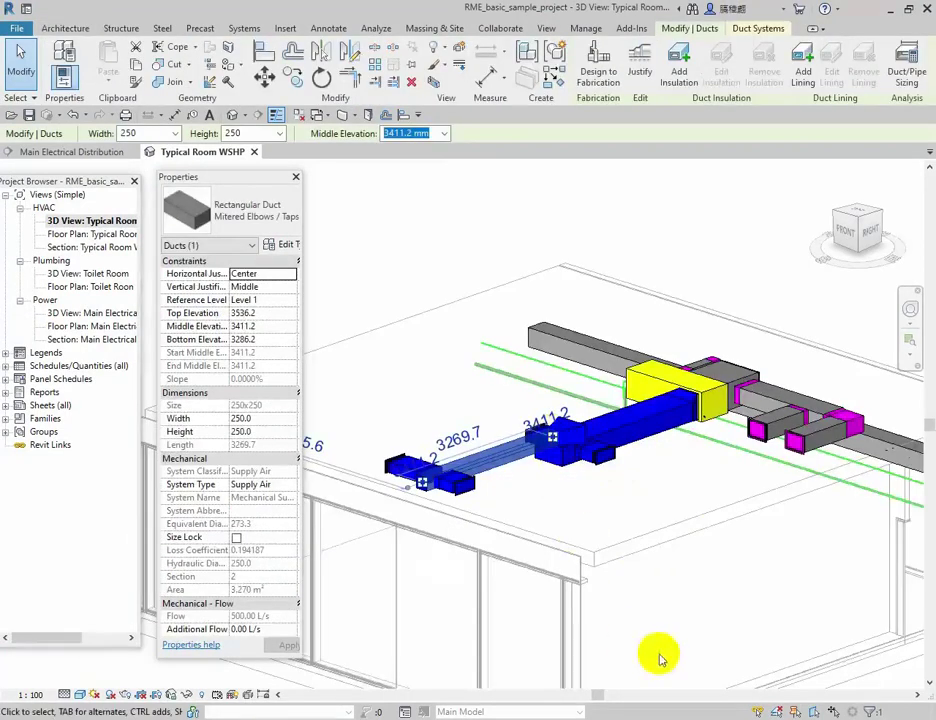
scroll(669, 637, "down", 3)
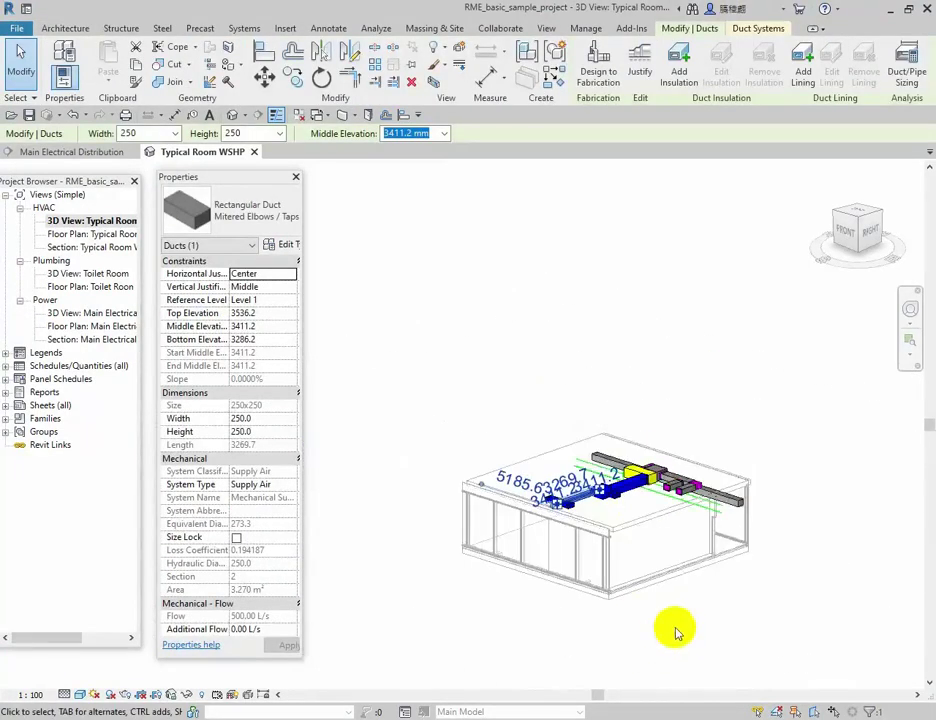
middle_click_drag(671, 633, 694, 653, "shift")
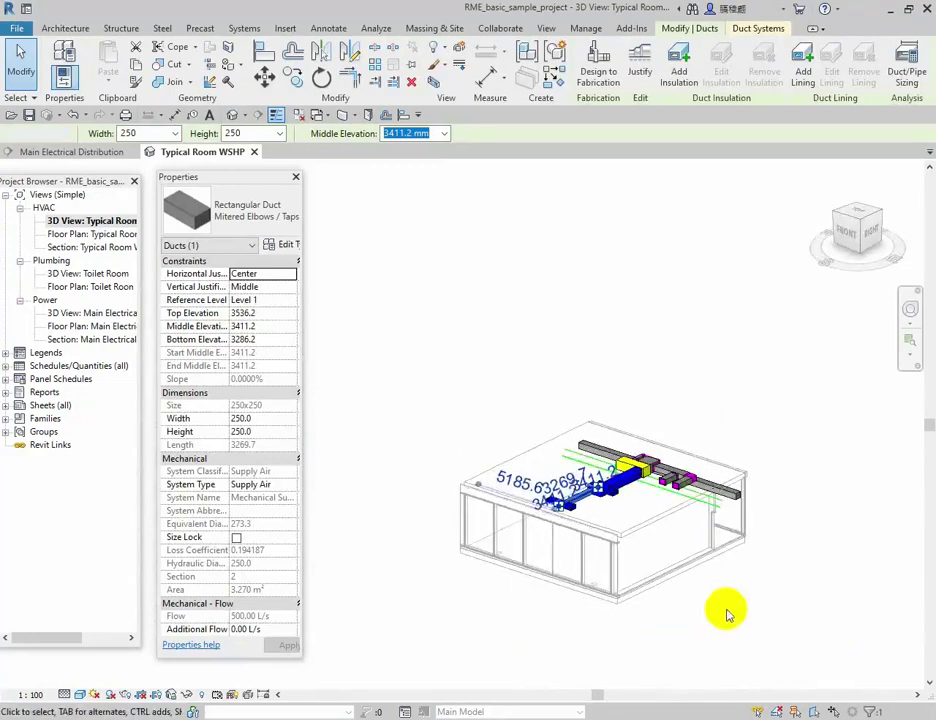
left_click(738, 626)
scroll(808, 562, "up", 2)
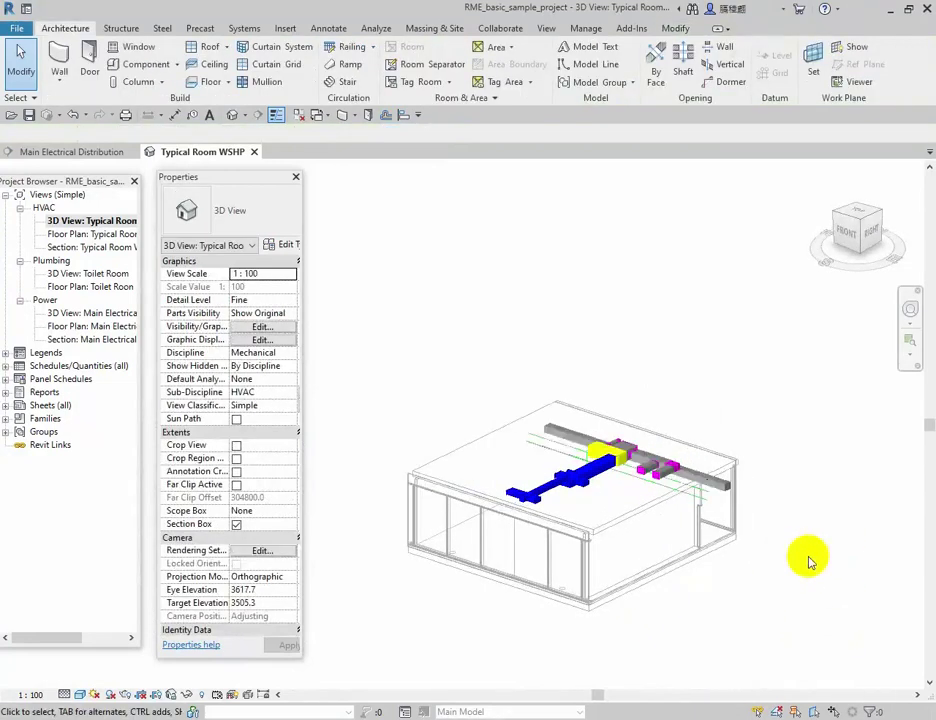
- Open the Typical Room WSHP floor plan and building section from the HVAC views
double_click(118, 234)
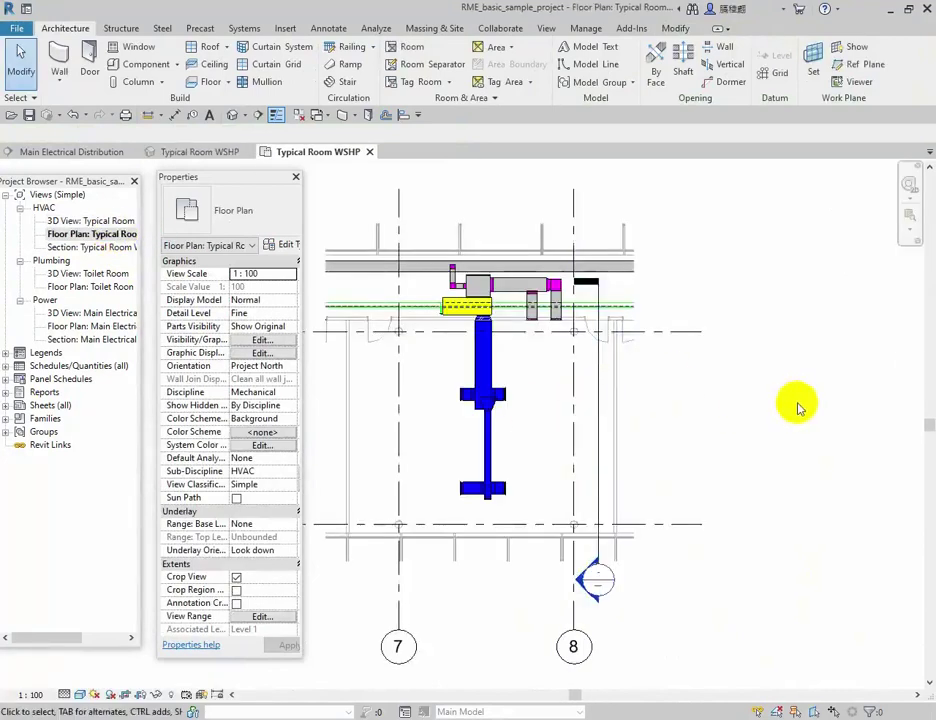
scroll(800, 408, "down", 2)
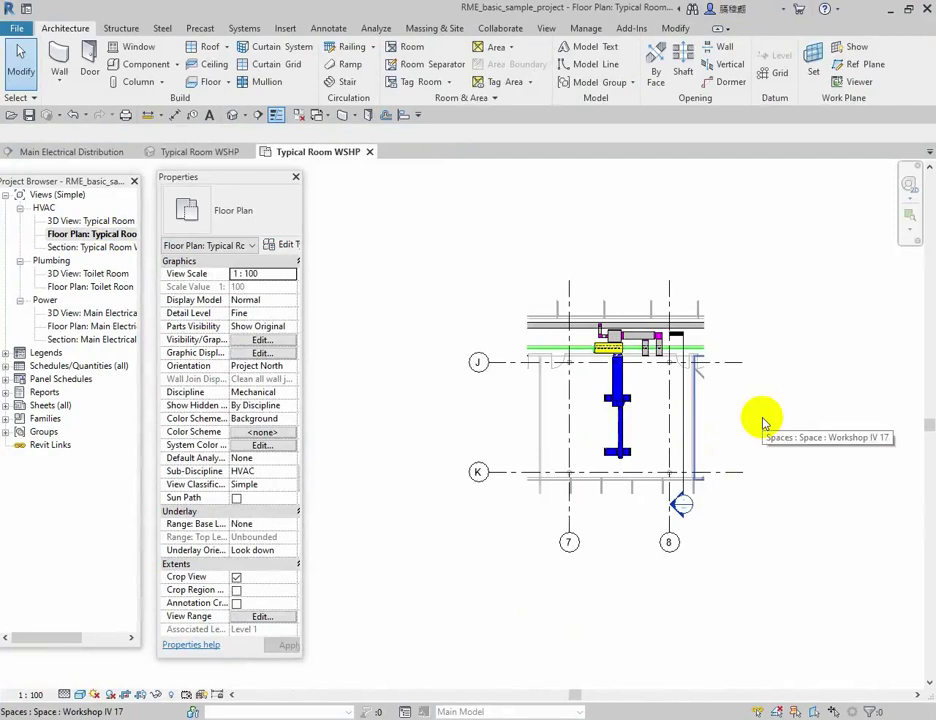
double_click(111, 247)
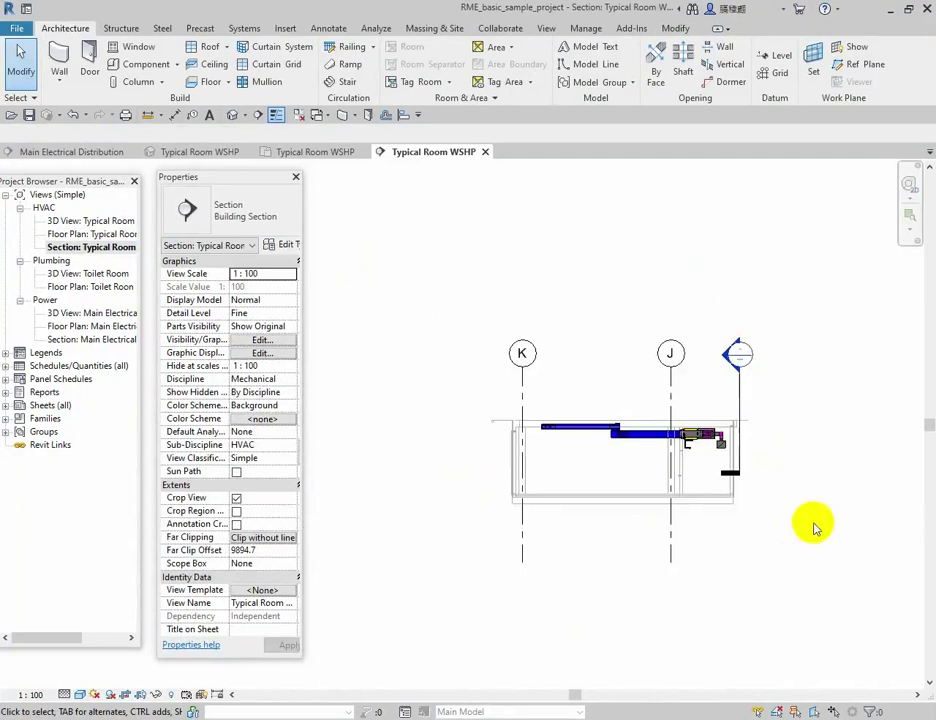
scroll(808, 537, "up", 1)
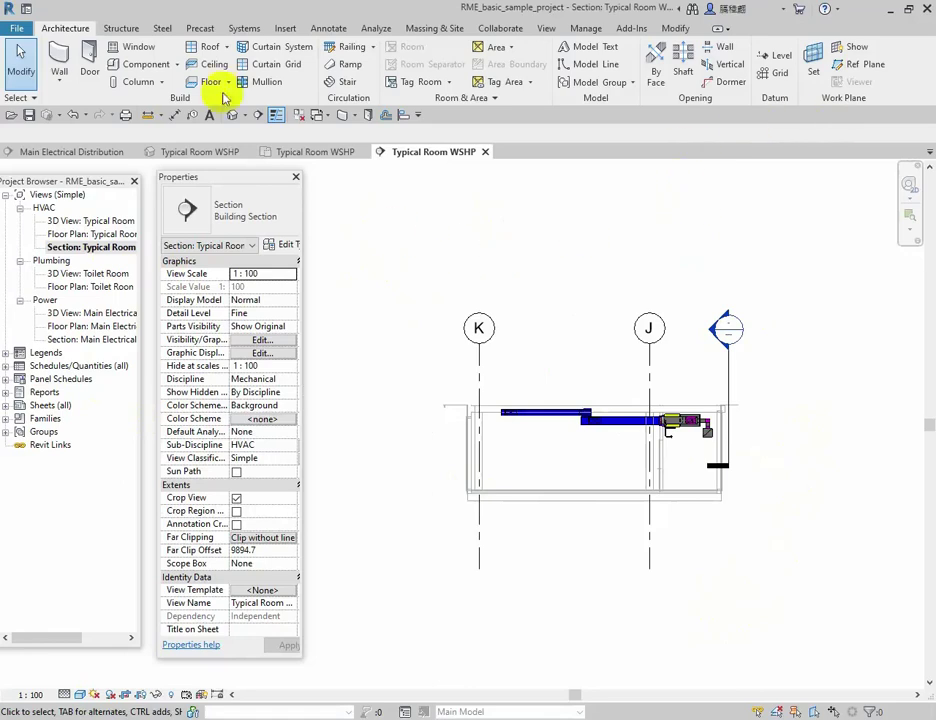
- Close all inactive views, keeping only the Typical Room WSHP section open
left_click(544, 28)
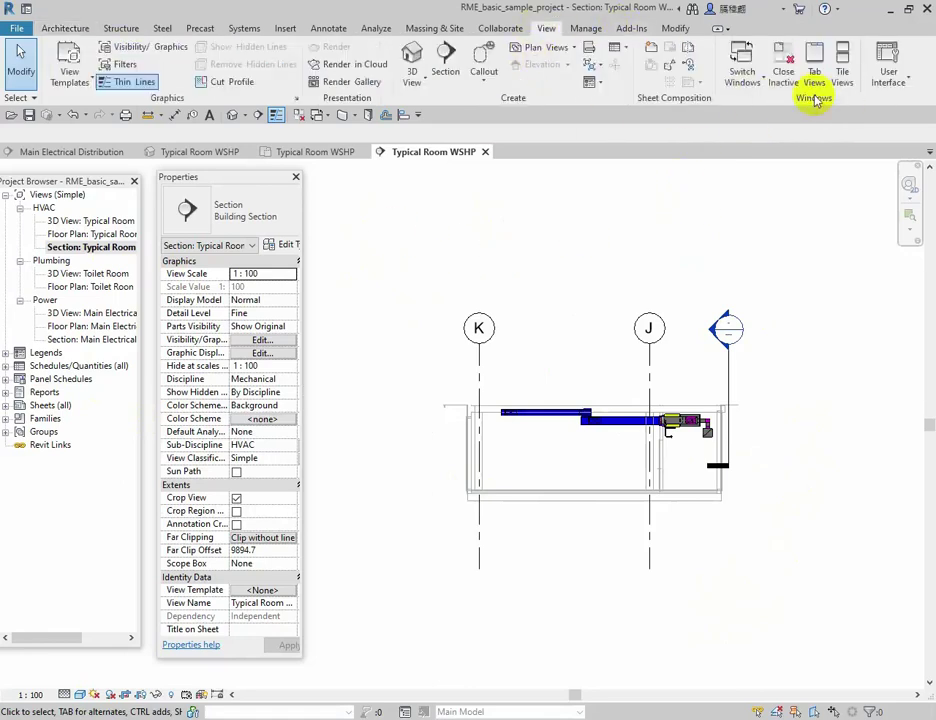
left_click(786, 66)
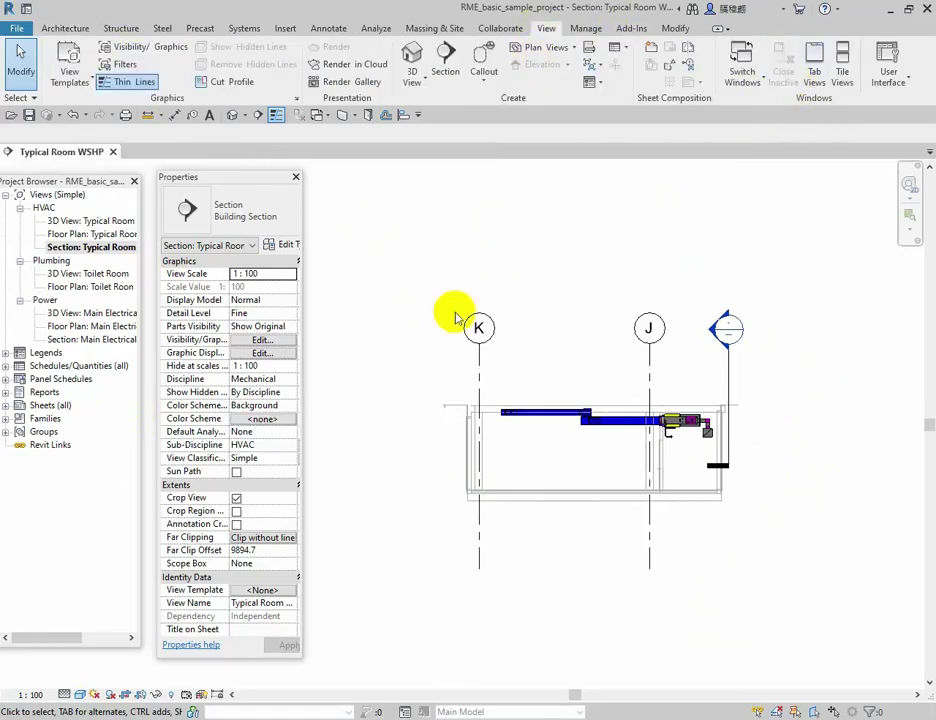
middle_click_drag(577, 545, 535, 539)
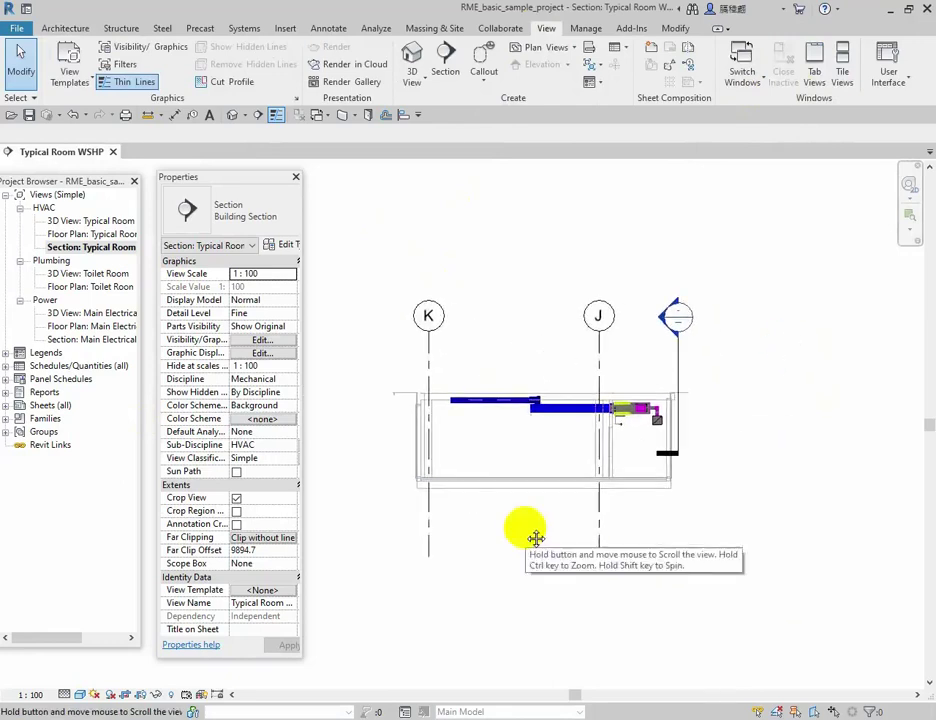